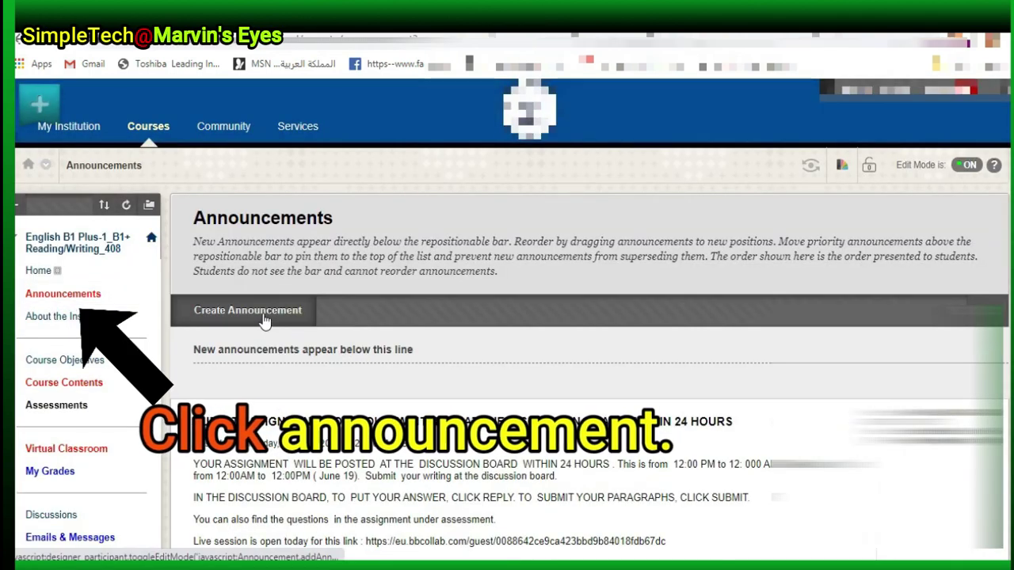
# - Create a course announcement with the subject "SCHEDULE OF EXAM" and the message "PUT THE ANNOUNCEMENT HERE"
pyautogui.click(265, 318)
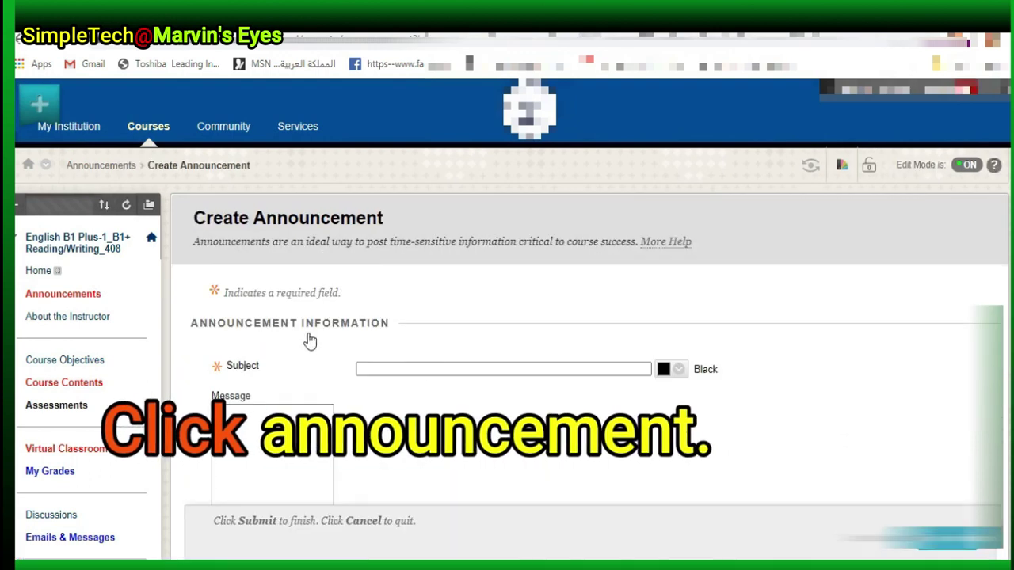
pyautogui.click(436, 370)
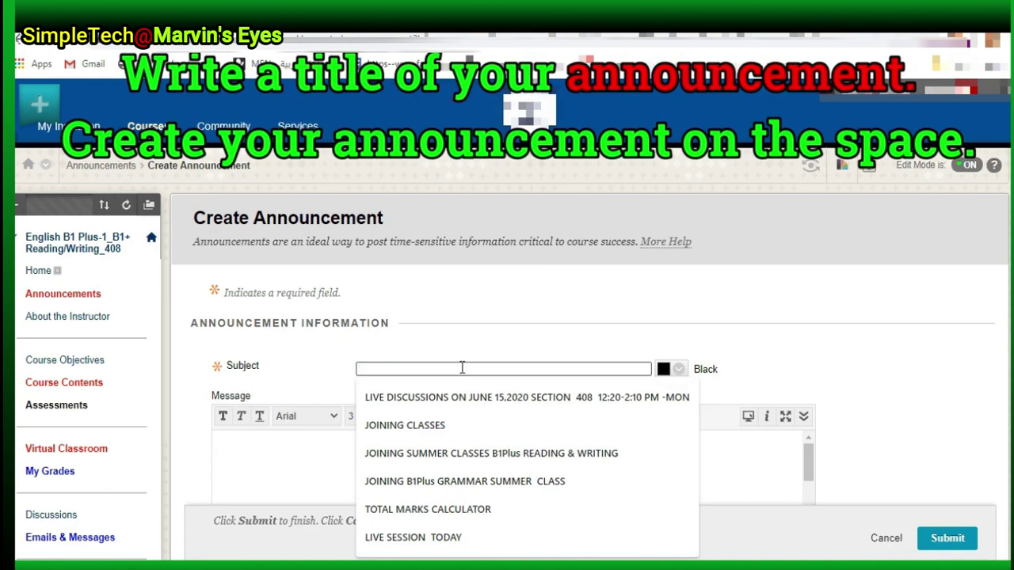
pyautogui.write('SC')
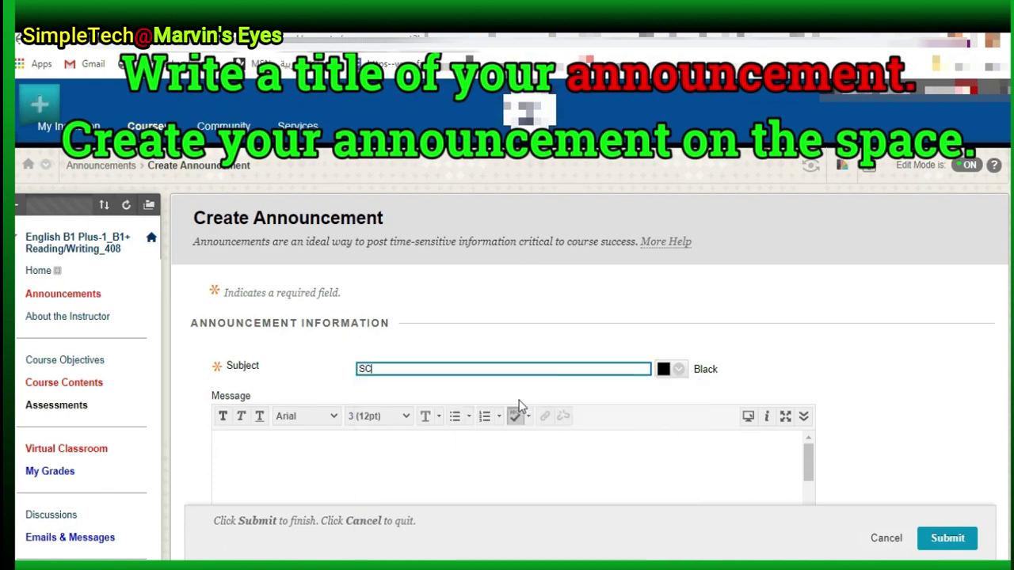
pyautogui.write('HEDULE OF EXAM')
pyautogui.click(367, 452)
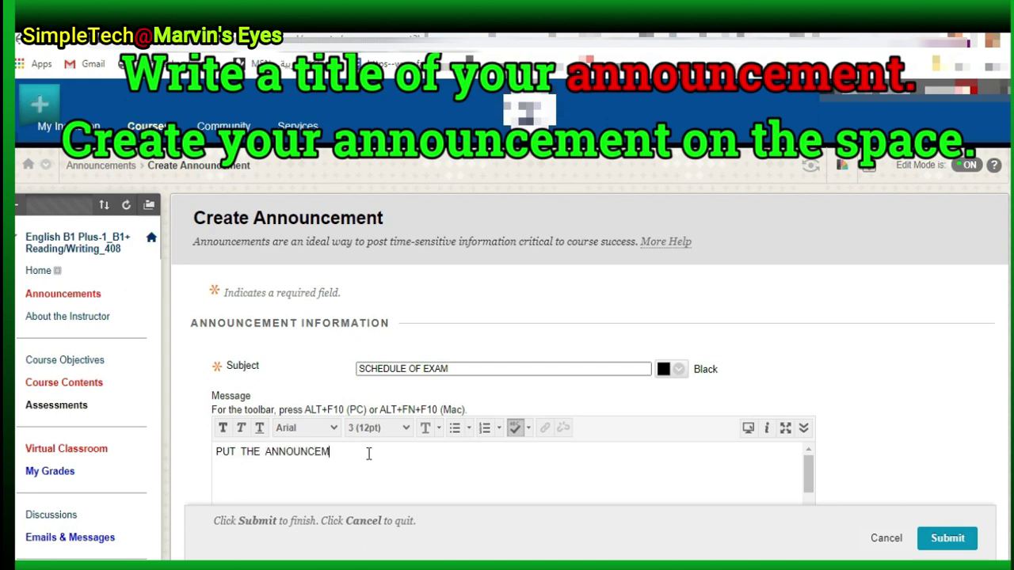
pyautogui.write('HERE')
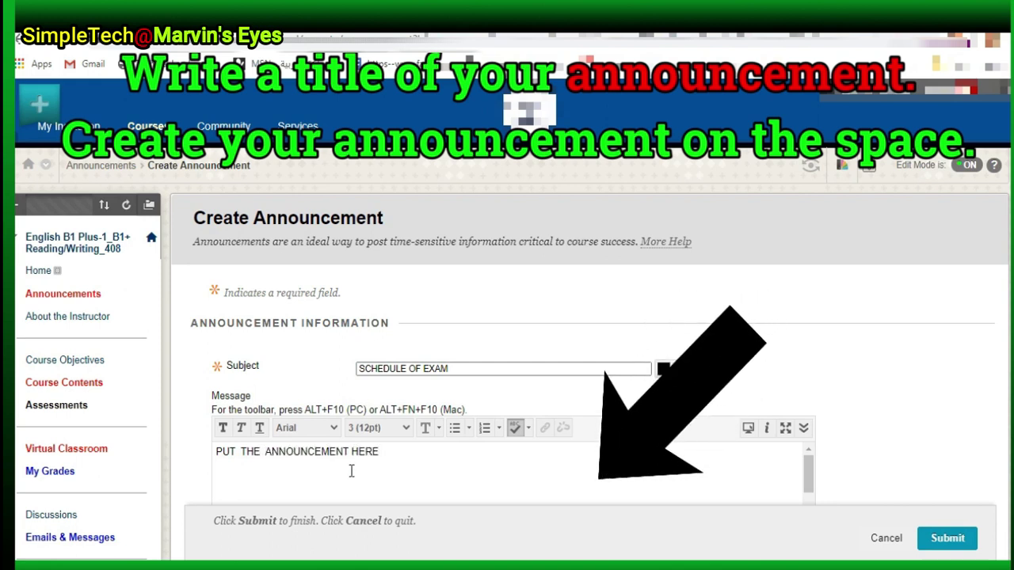
# - Review the announcement's message, duration and course link options, then submit it without a date restriction
pyautogui.scroll(-5, 507, 317)
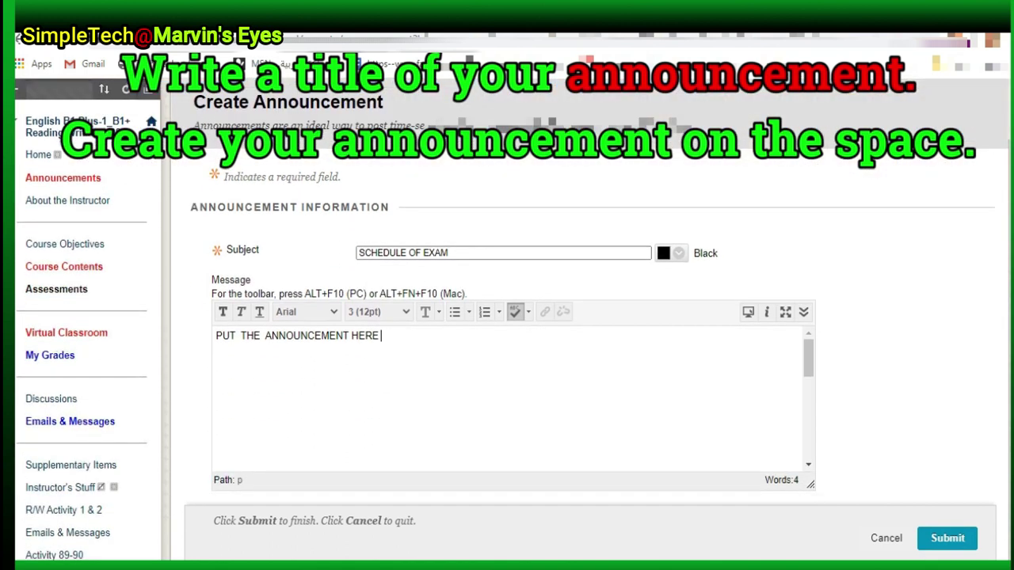
pyautogui.scroll(-2, 507, 316)
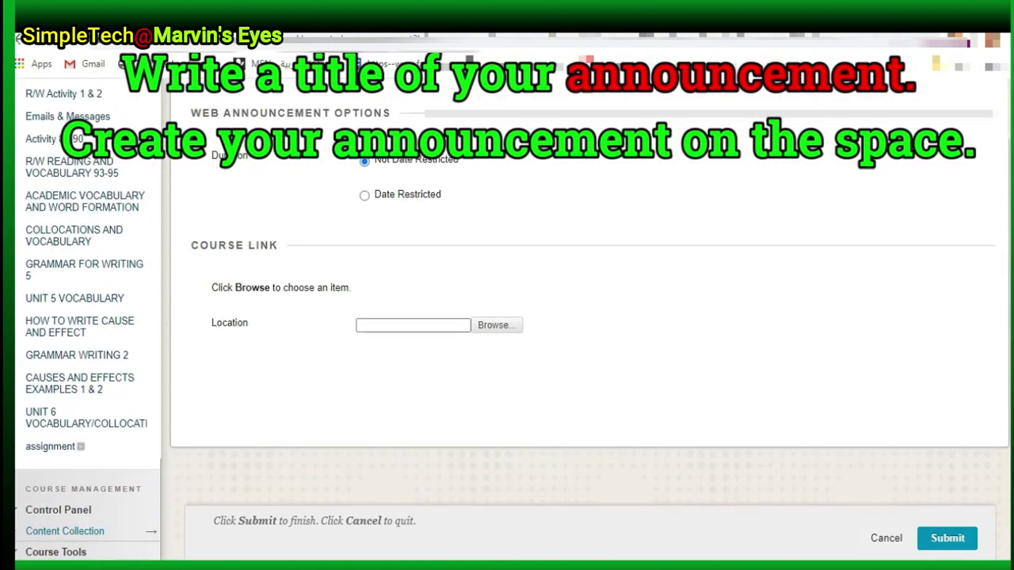
pyautogui.scroll(1, 993, 334)
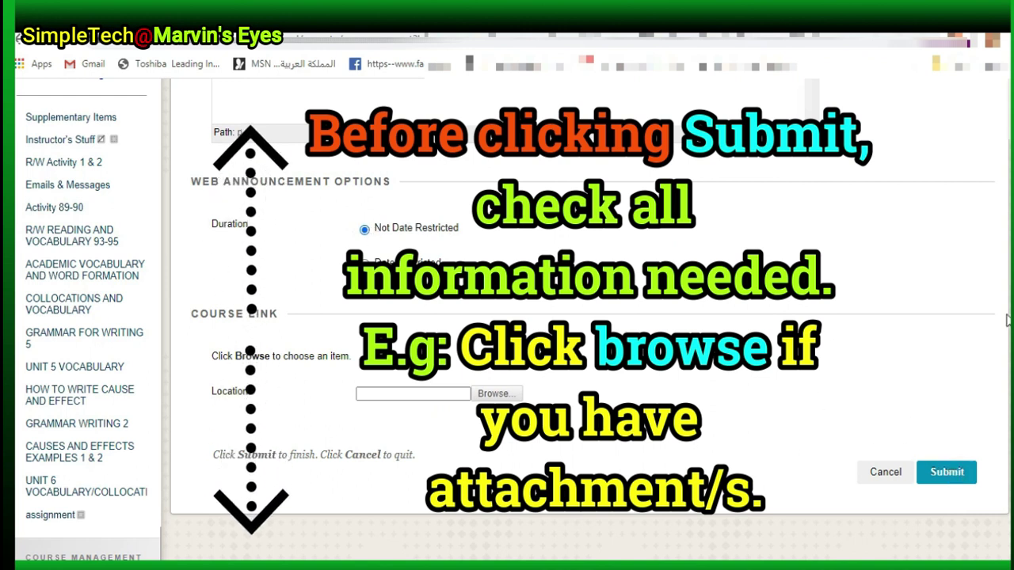
pyautogui.scroll(4, 506, 317)
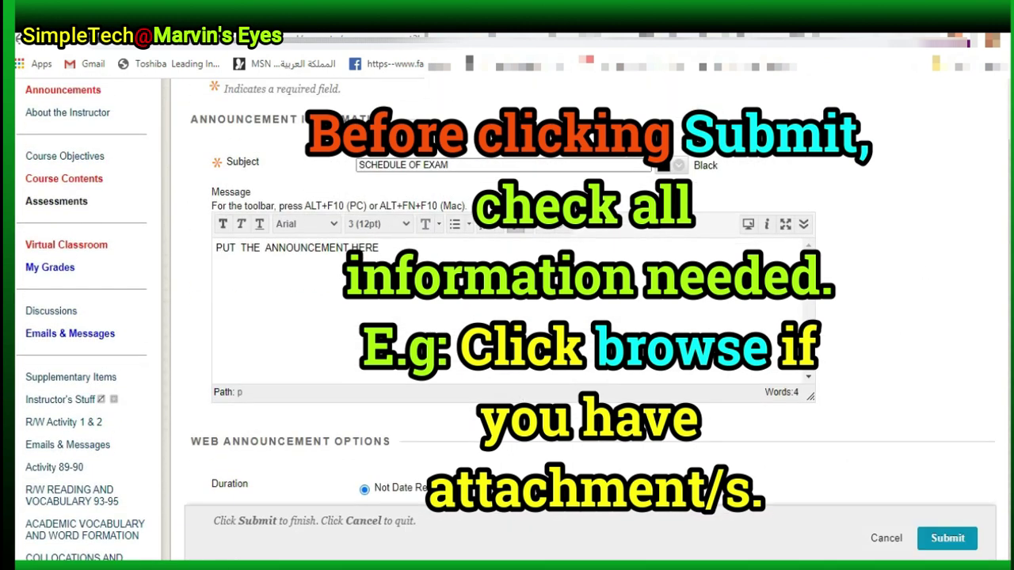
pyautogui.scroll(-4, 497, 314)
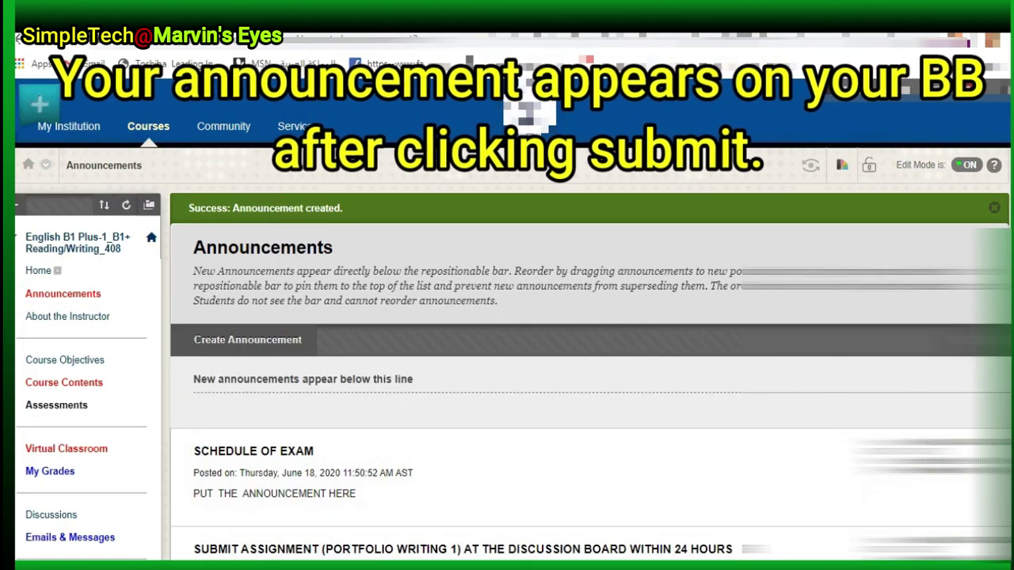
# - Check the posted SCHEDULE OF EXAM announcement in the announcement list and in the student preview
pyautogui.scroll(-1, 507, 317)
pyautogui.scroll(-1, 255, 252)
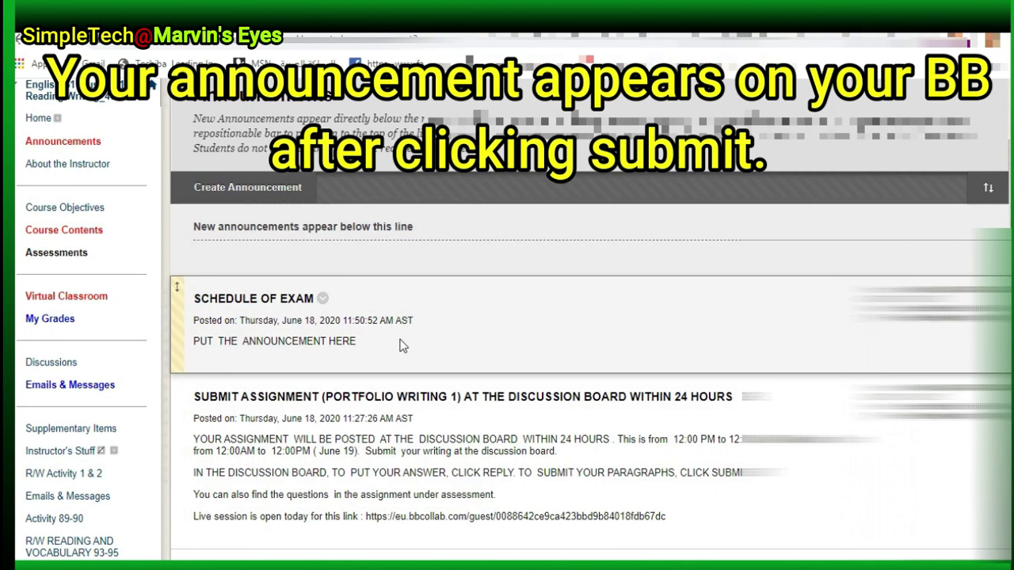
pyautogui.scroll(2, 507, 317)
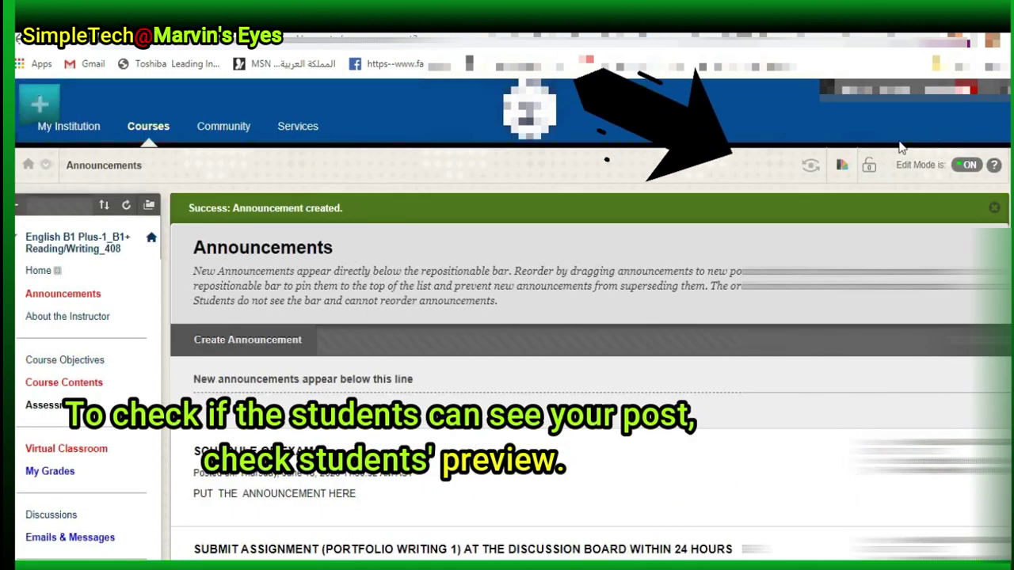
pyautogui.click(814, 170)
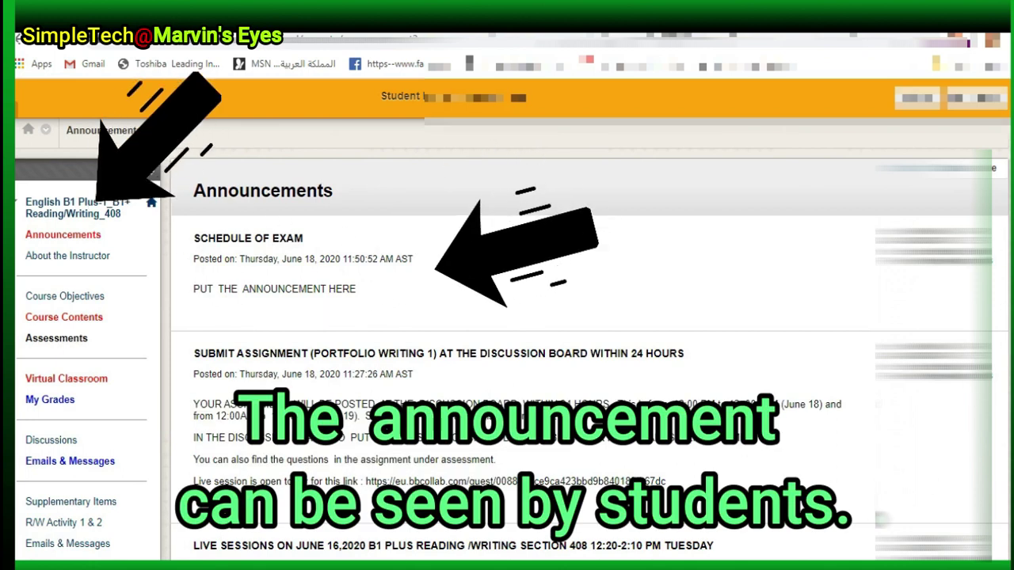
pyautogui.scroll(-2, 766, 478)
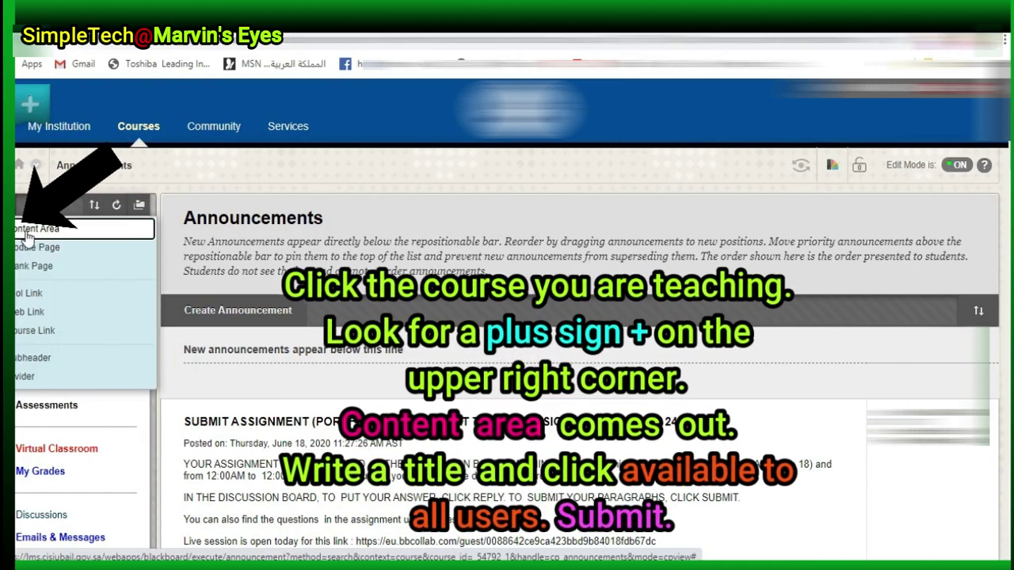
# - Add a content area named "CAUSE AND EFFECT ESSAY" to the course menu and make it available to users
pyautogui.click(32, 228)
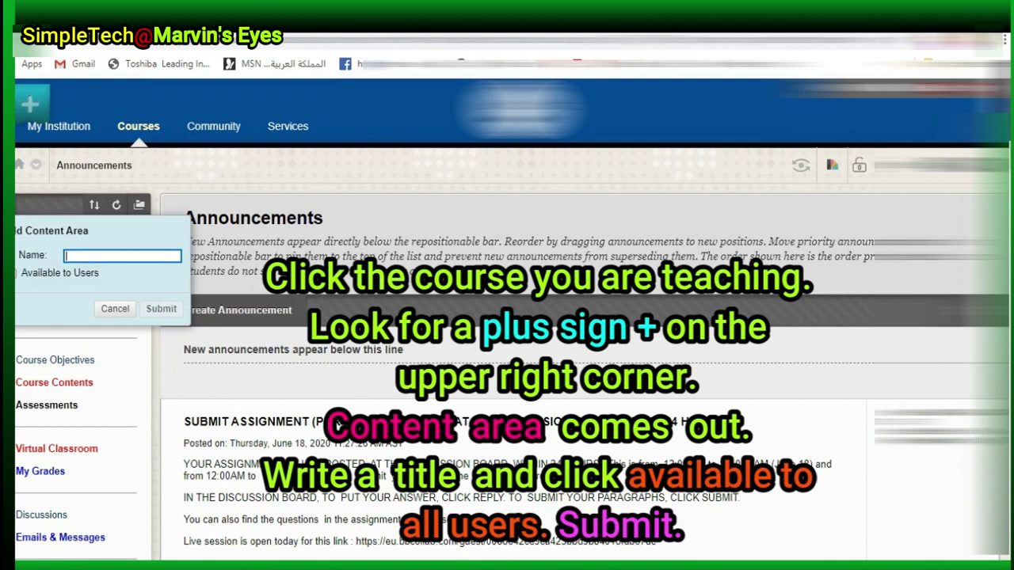
pyautogui.write('CAUSE A')
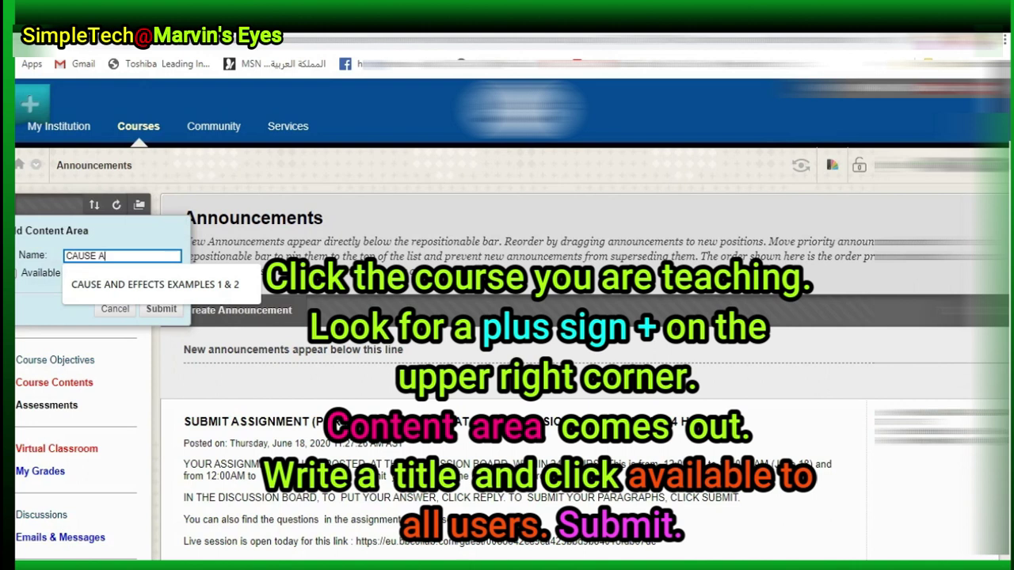
pyautogui.write('ND EFFECT ESSA')
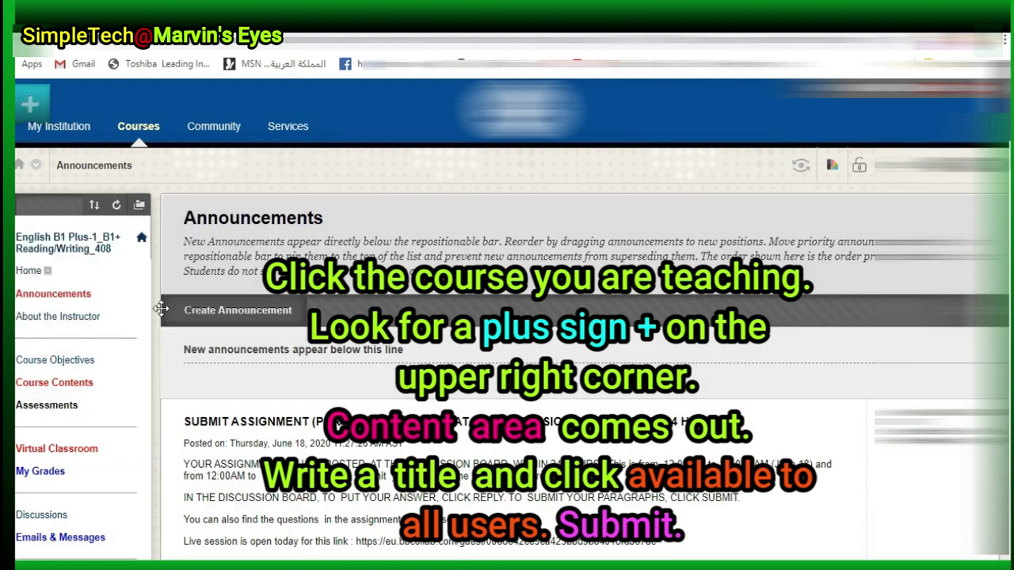
pyautogui.click(162, 311)
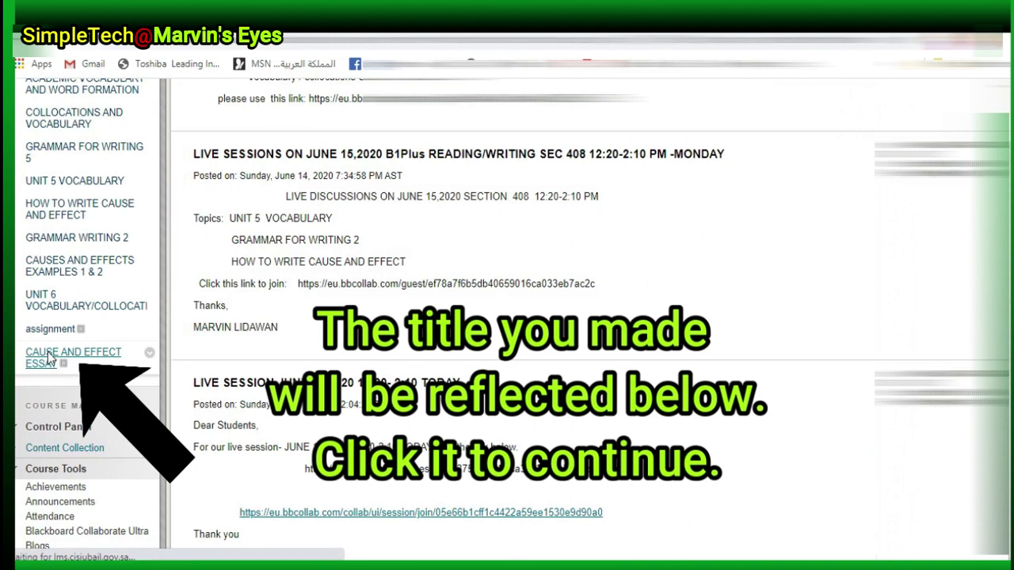
# - Start a new content item in the CAUSE AND EFFECT ESSAY area and name it "CAUSE AND EFFECT ESSAY"
pyautogui.click(50, 358)
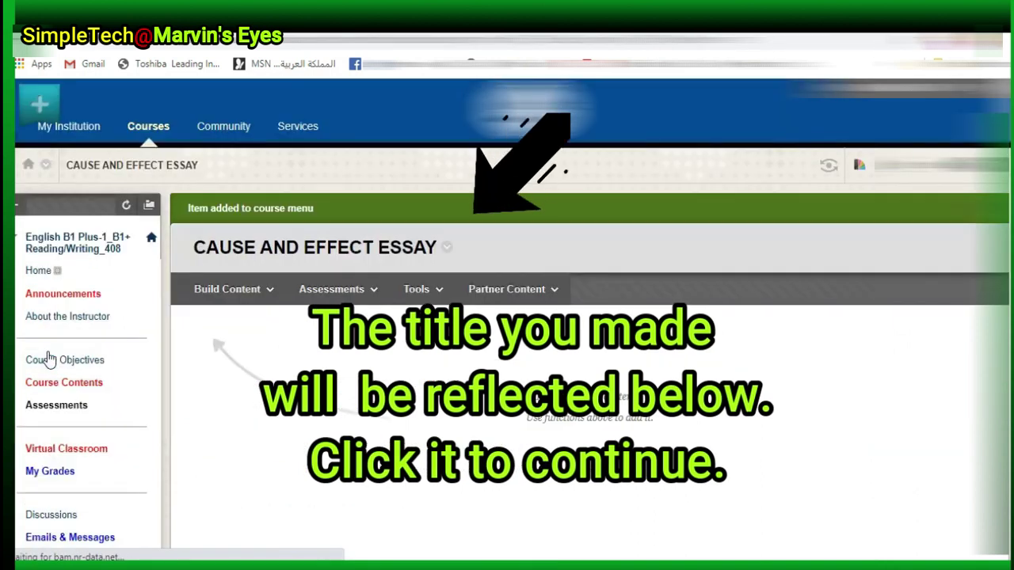
pyautogui.click(269, 290)
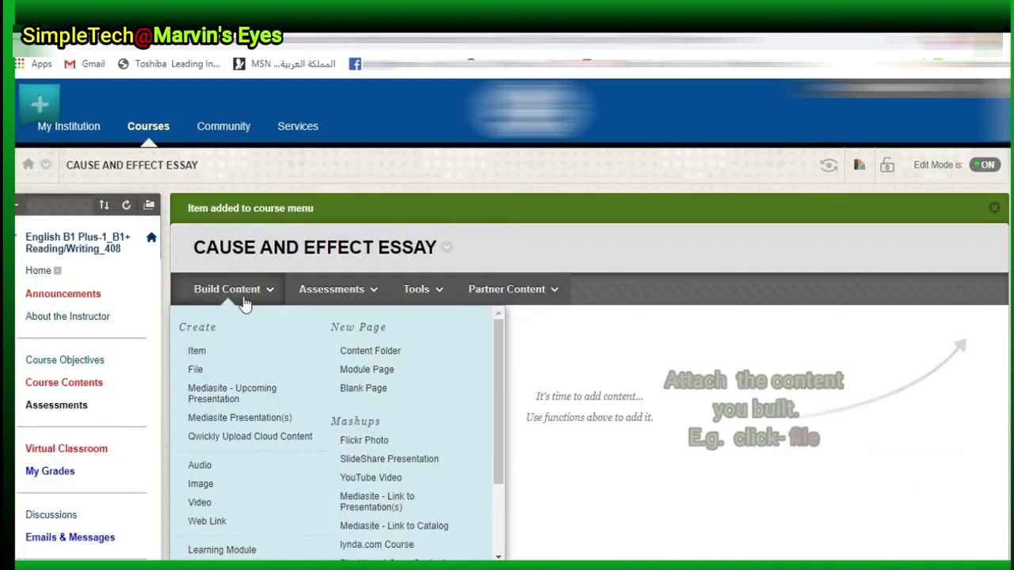
pyautogui.click(198, 350)
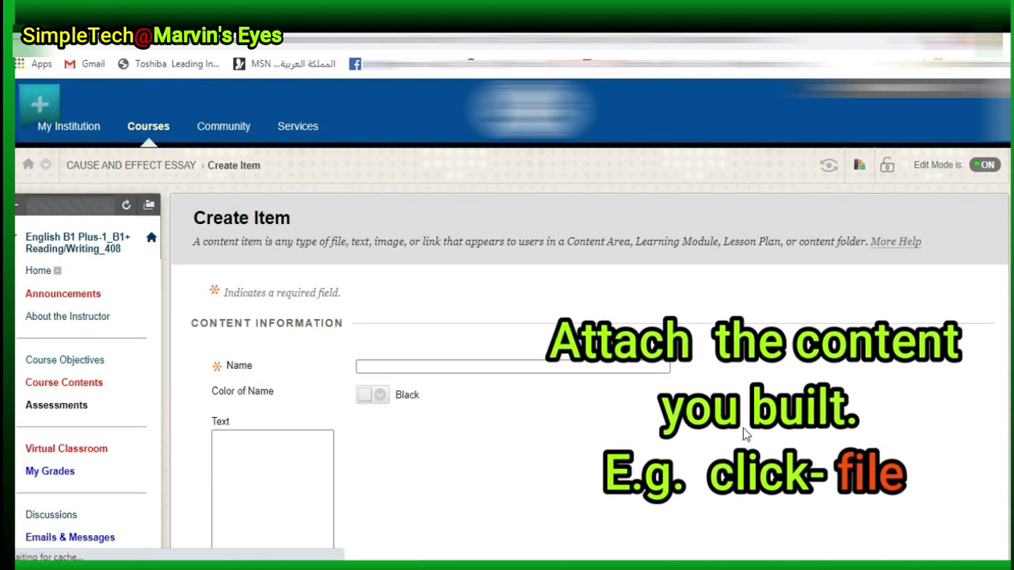
pyautogui.click(468, 365)
pyautogui.write('C')
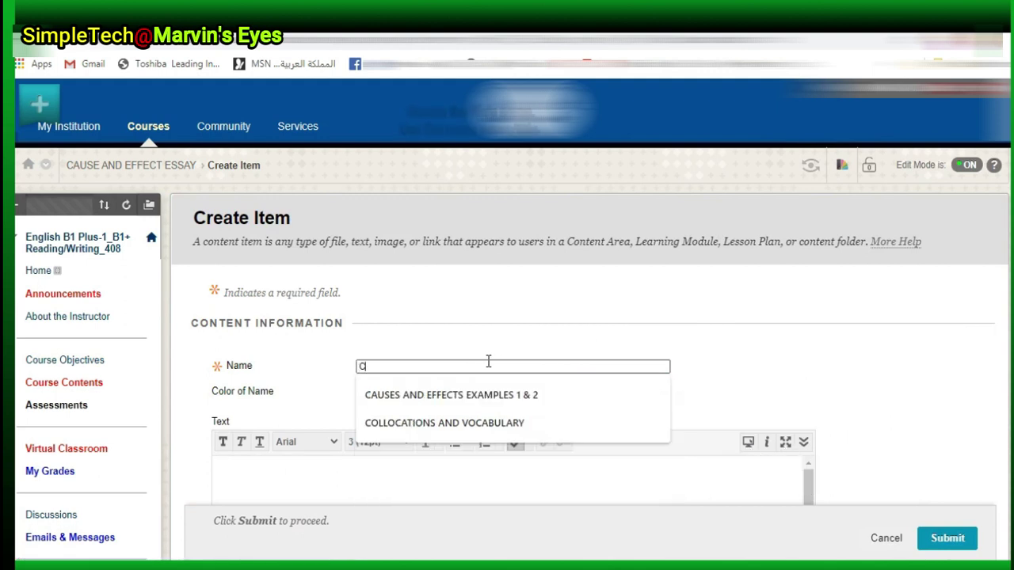
pyautogui.write('AUSE AN')
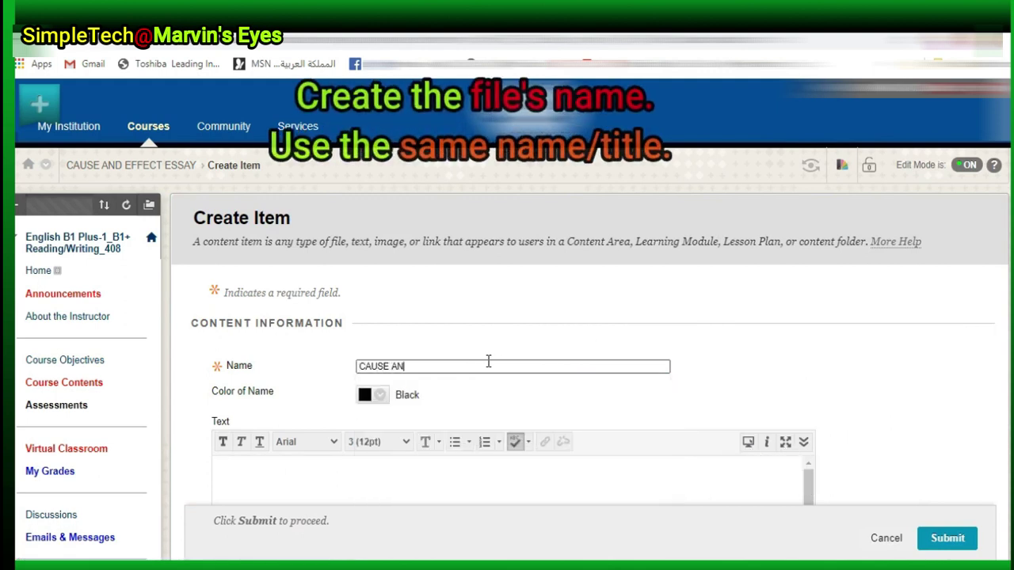
pyautogui.write('D EFFECT')
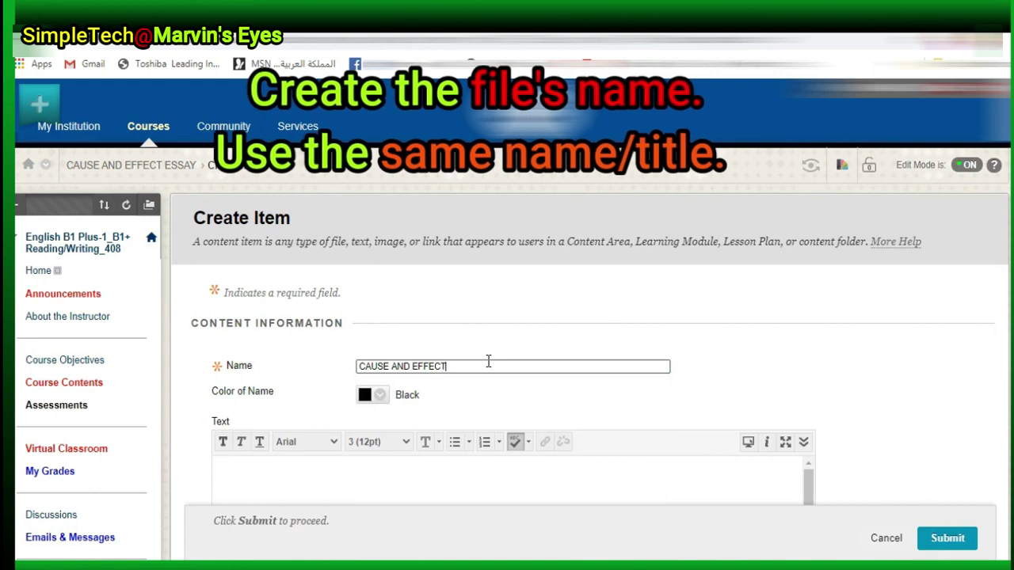
pyautogui.write('  ES')
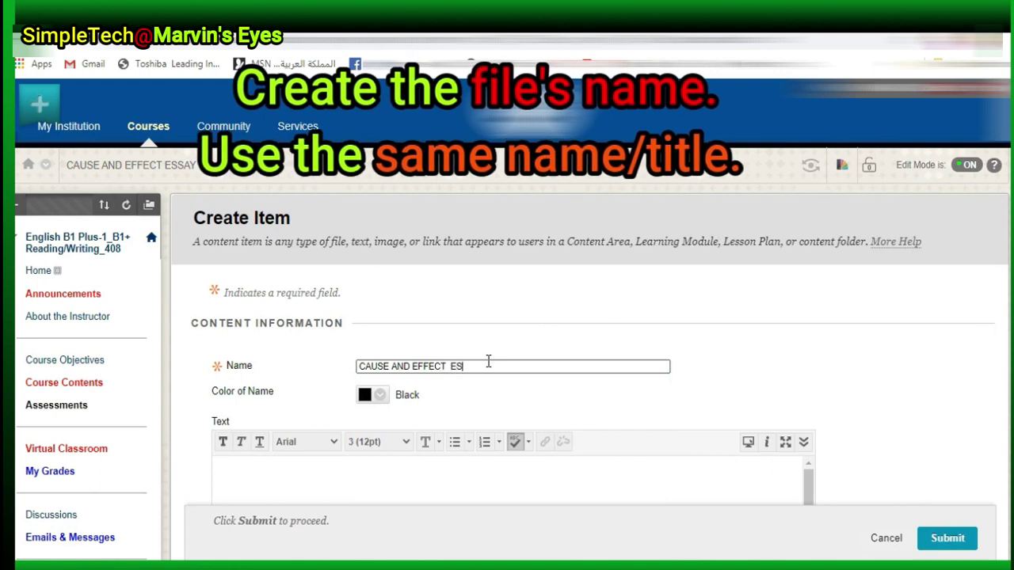
pyautogui.write('SAY')
# - Attach the local file "B1 Plus Writing ePortfolio 1 Question" to the item and submit it
pyautogui.scroll(-4, 507, 317)
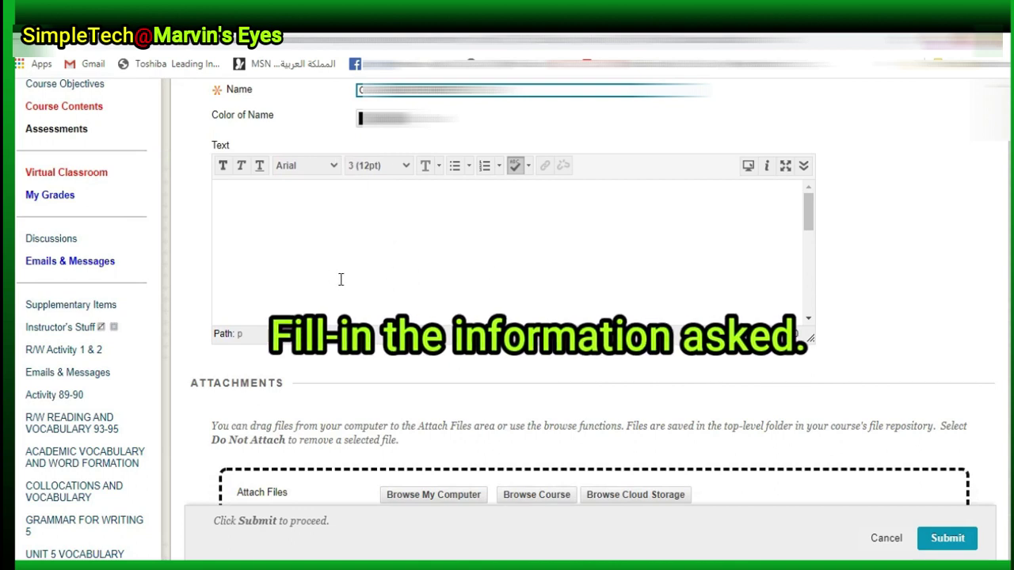
pyautogui.click(466, 497)
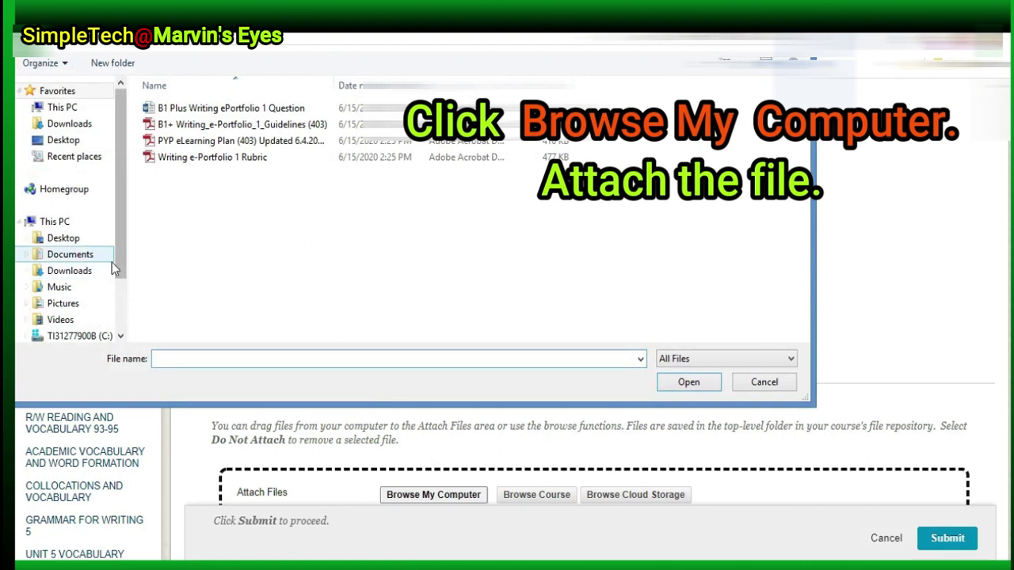
pyautogui.click(188, 109)
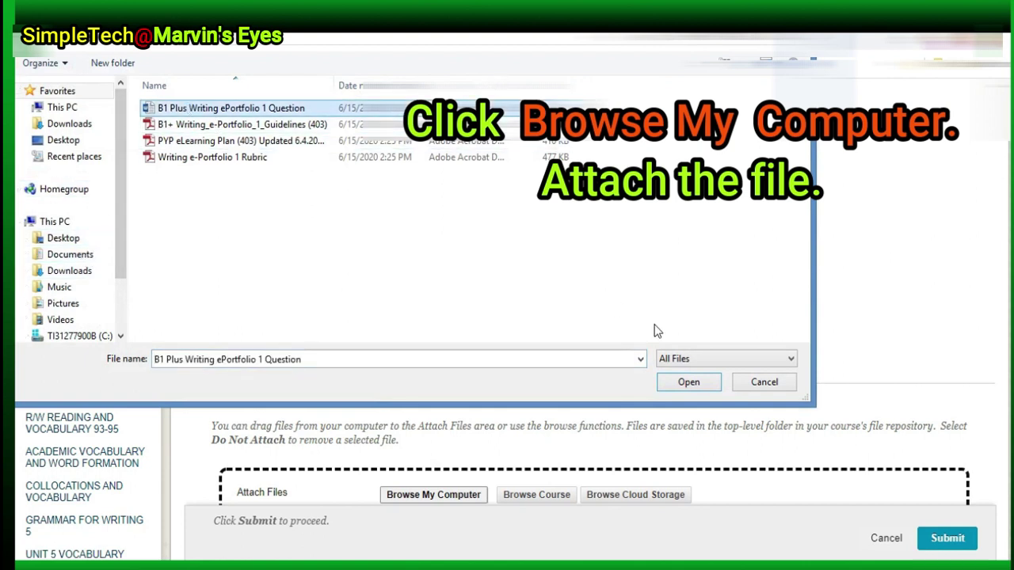
pyautogui.click(689, 384)
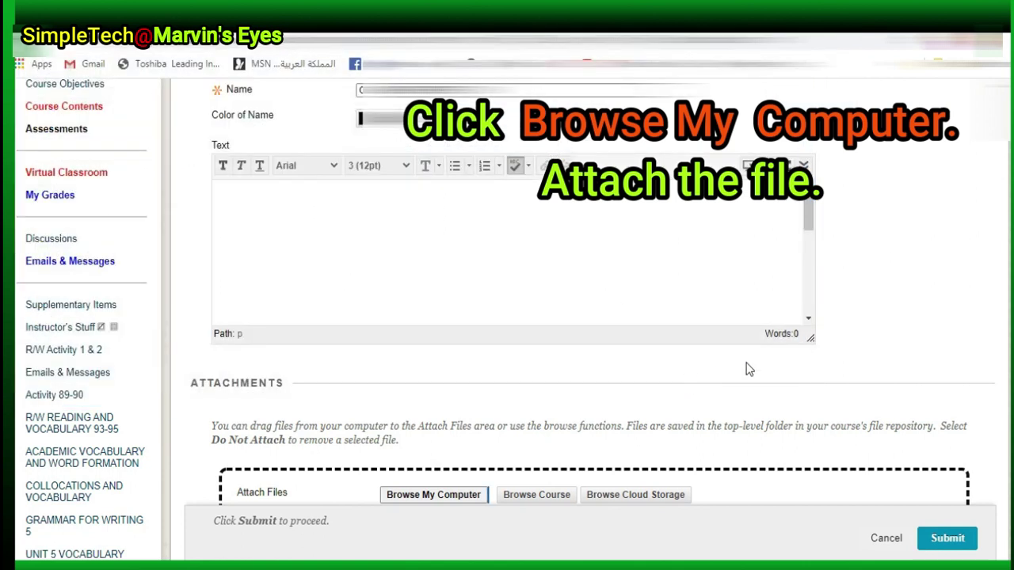
pyautogui.scroll(-5, 507, 316)
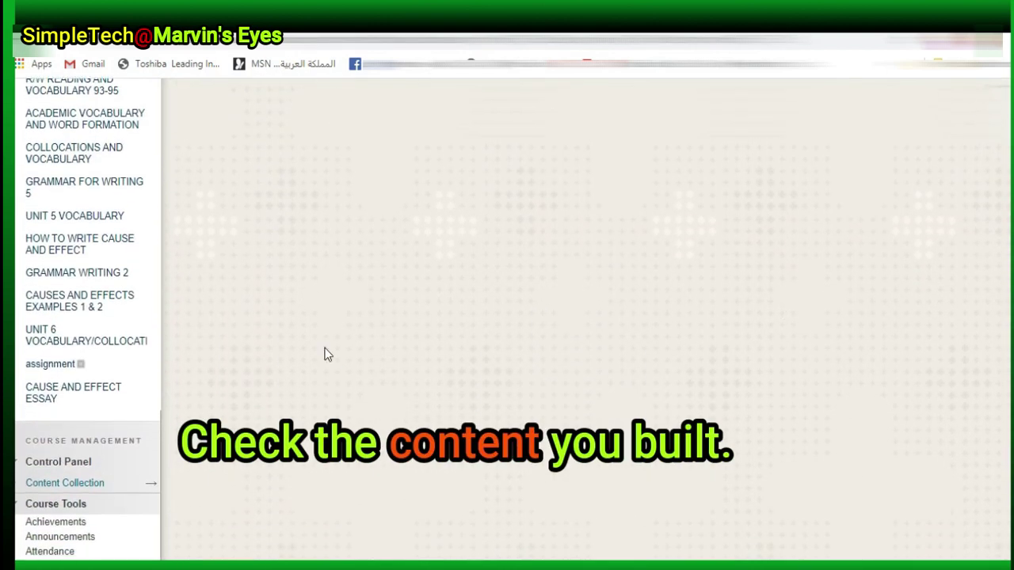
# - Check the CAUSE AND EFFECT ESSAY content area, view it in the student preview and download its attached Word file
pyautogui.click(75, 392)
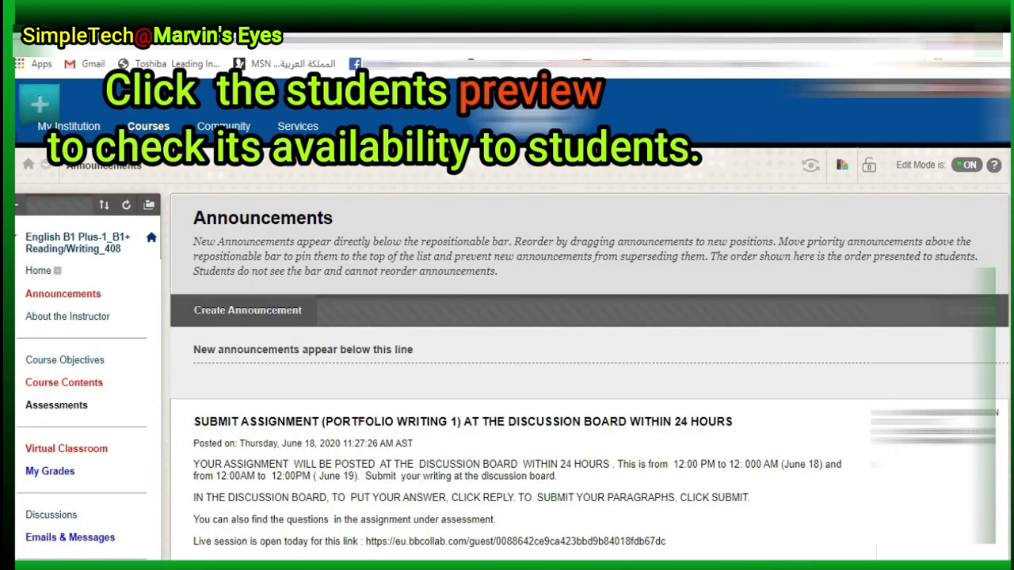
pyautogui.click(810, 165)
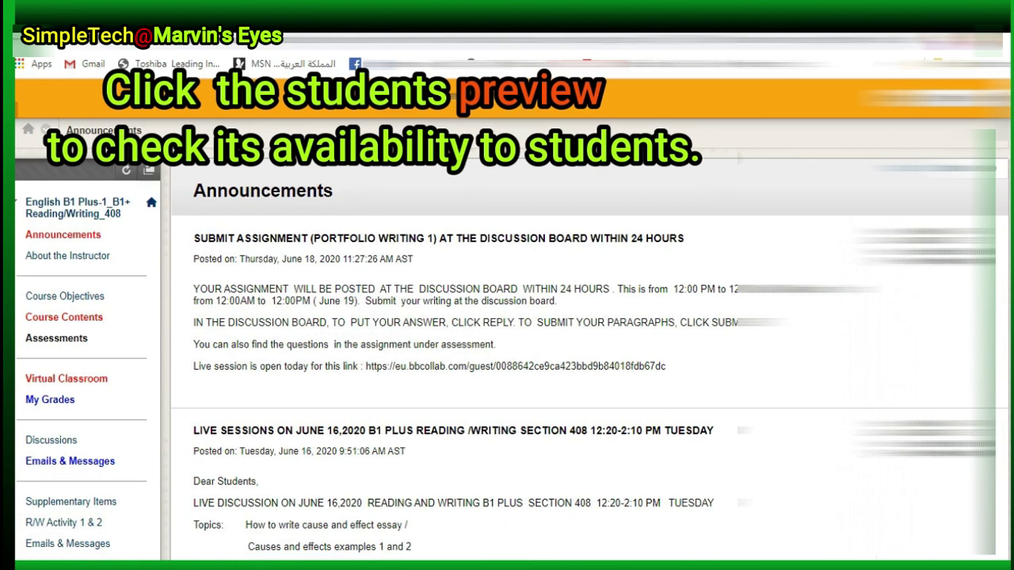
pyautogui.scroll(-12, 506, 356)
pyautogui.scroll(3, 507, 340)
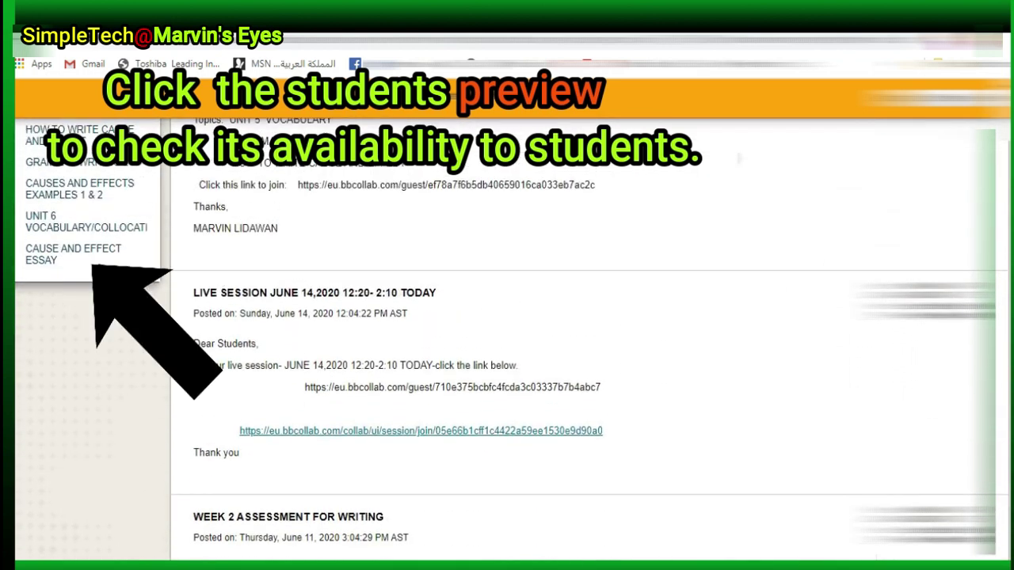
pyautogui.click(68, 258)
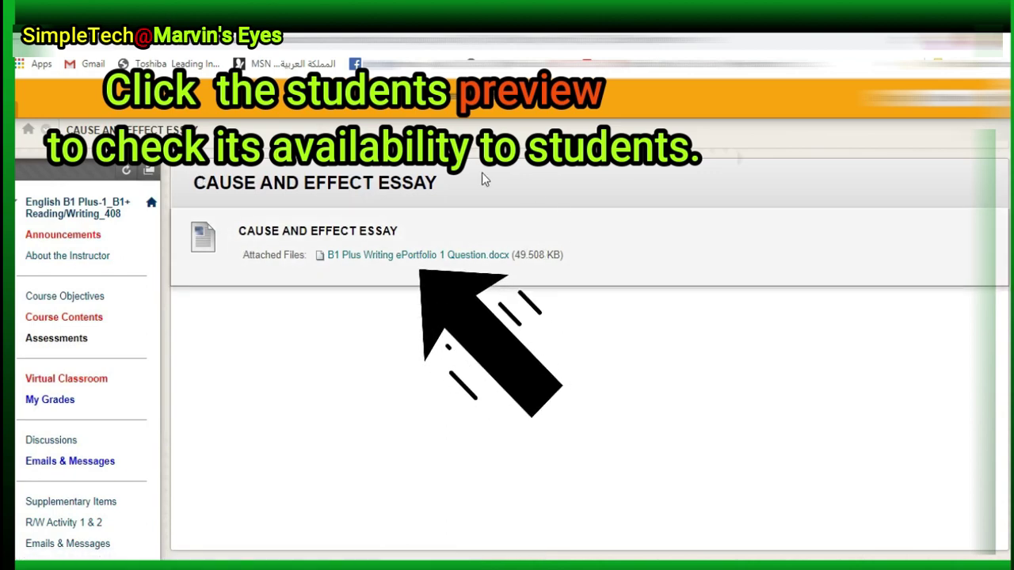
pyautogui.click(398, 263)
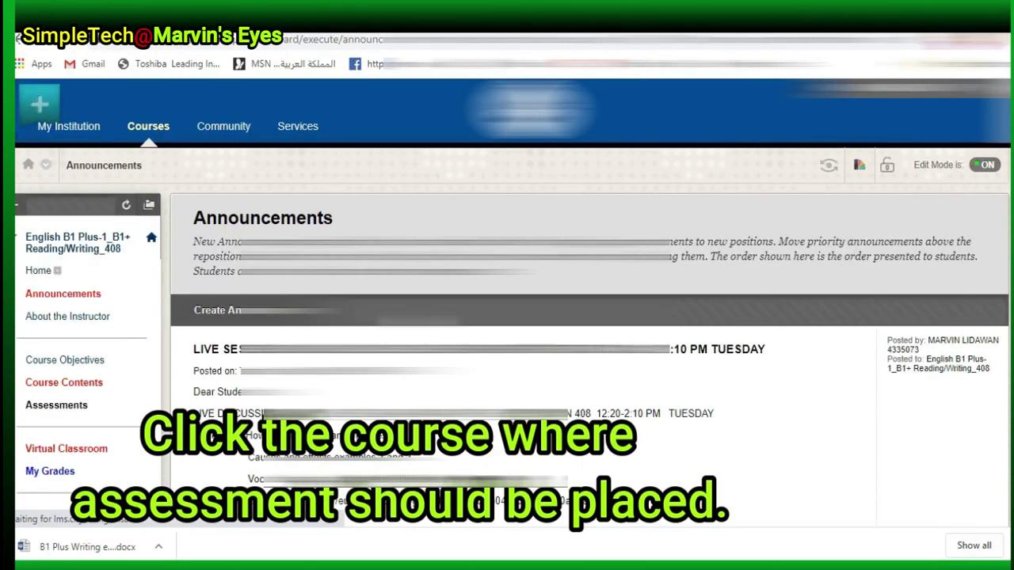
# - Start a new assignment in the Assessments area of the English B1 Plus-1_B1+ Reading/Writing_408 course
pyautogui.scroll(-3, 67, 204)
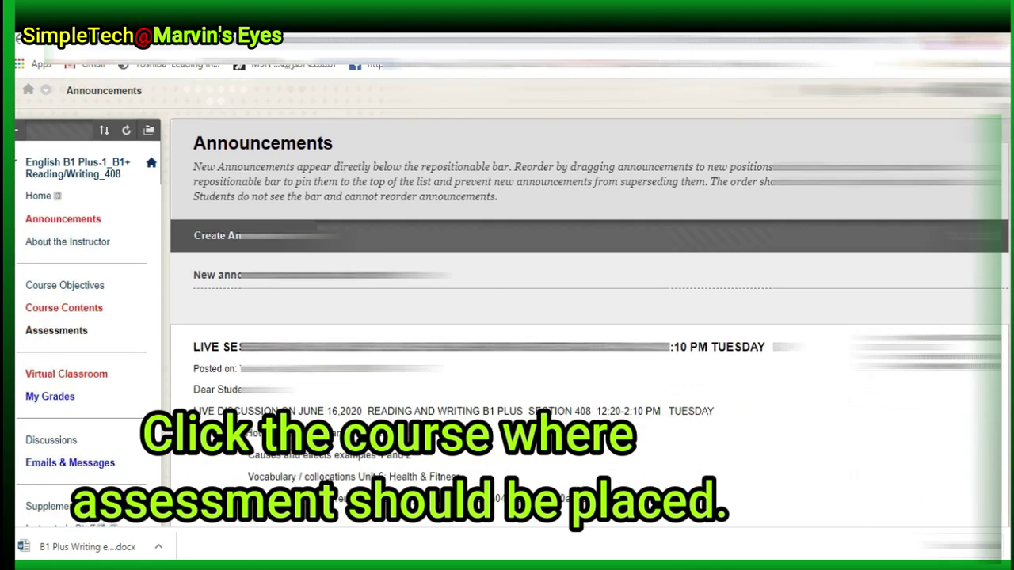
pyautogui.click(58, 221)
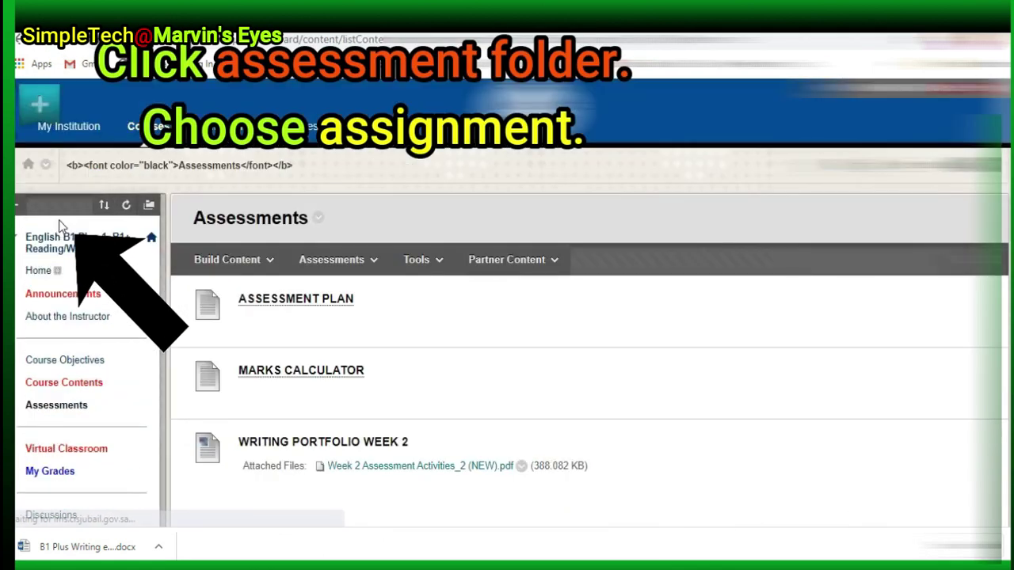
pyautogui.click(373, 261)
pyautogui.click(327, 336)
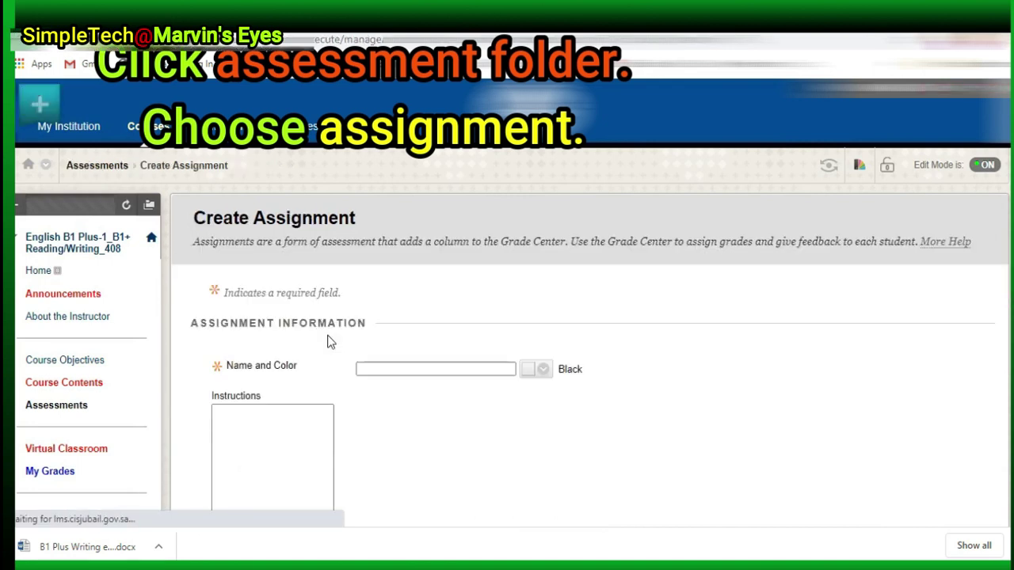
# - Name the assignment "E-Writing Portfolio 1" and enter the instructions "Read the instructions before answering."
pyautogui.click(377, 369)
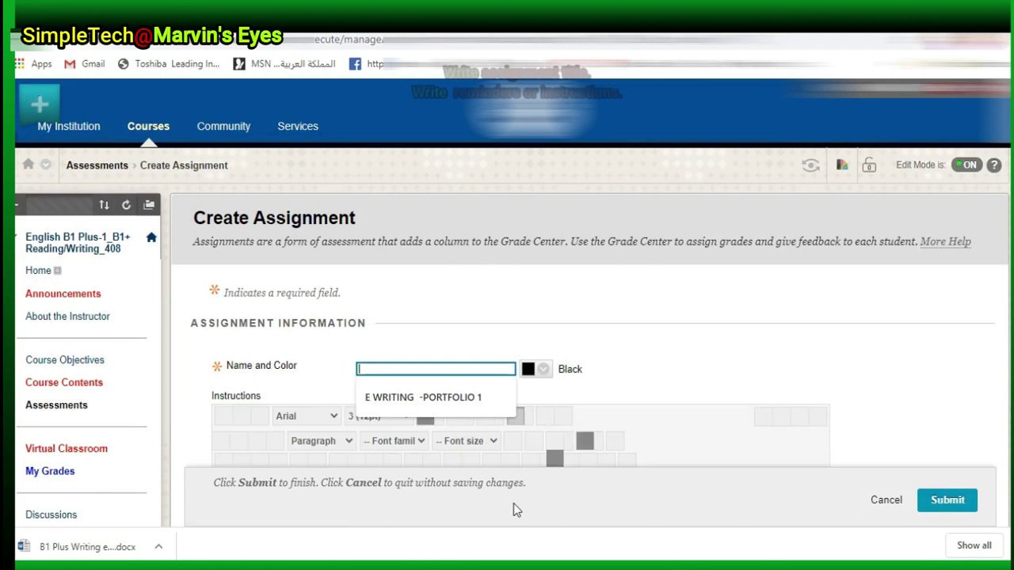
pyautogui.write('E')
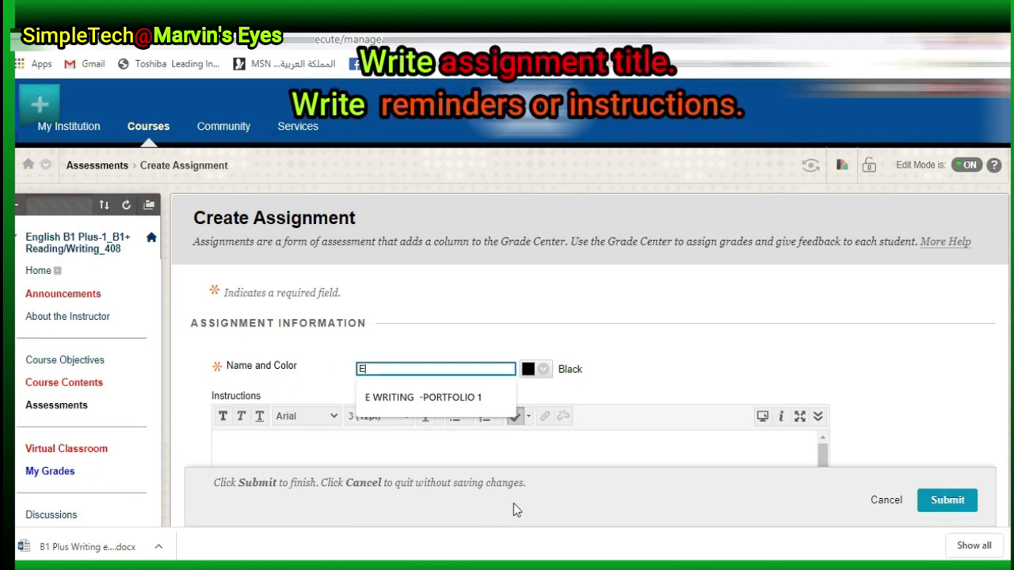
pyautogui.write('-WR')
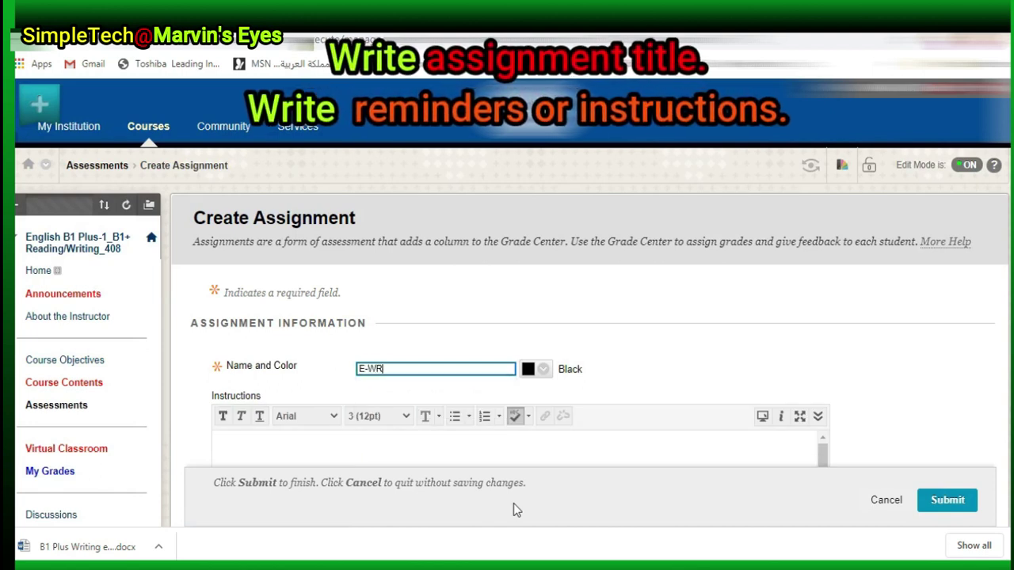
pyautogui.write('iting Portfolio  1')
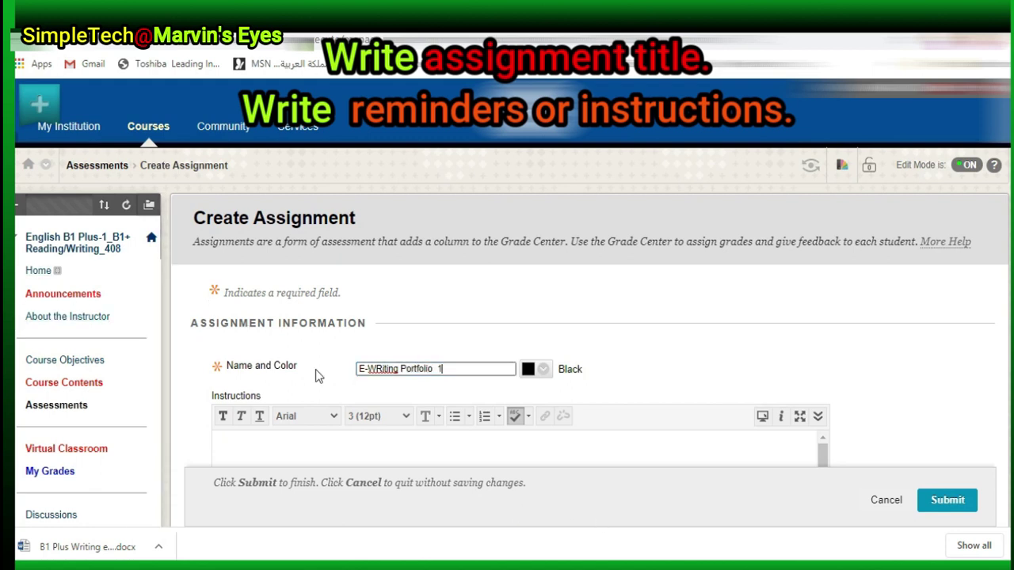
pyautogui.rightClick(374, 367)
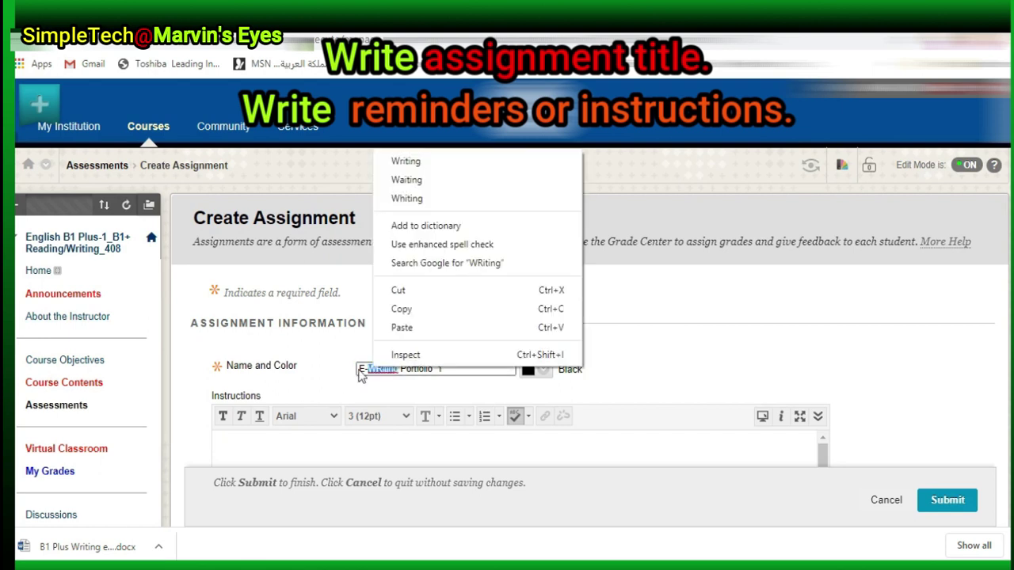
pyautogui.click(425, 167)
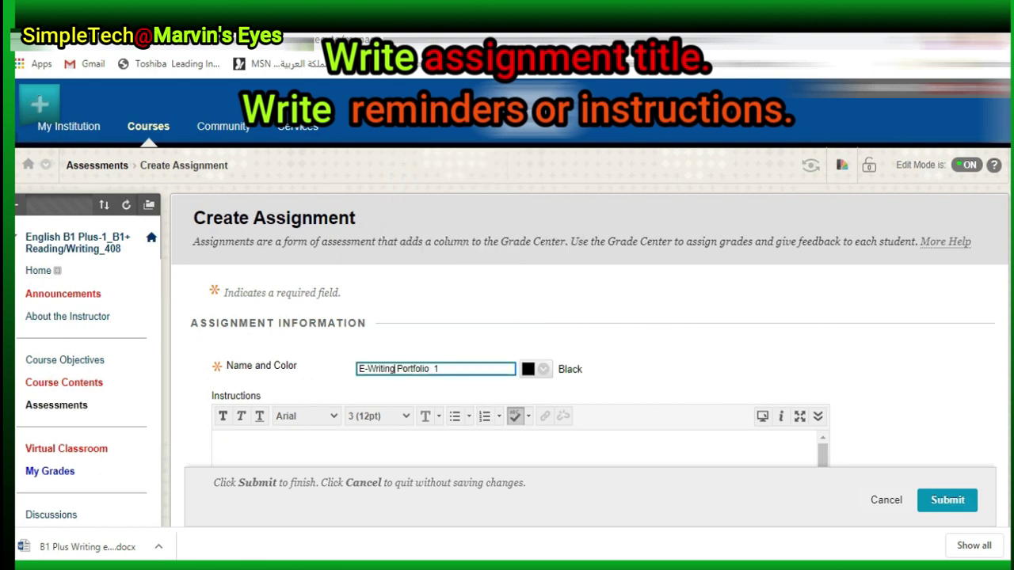
pyautogui.scroll(-2, 468, 339)
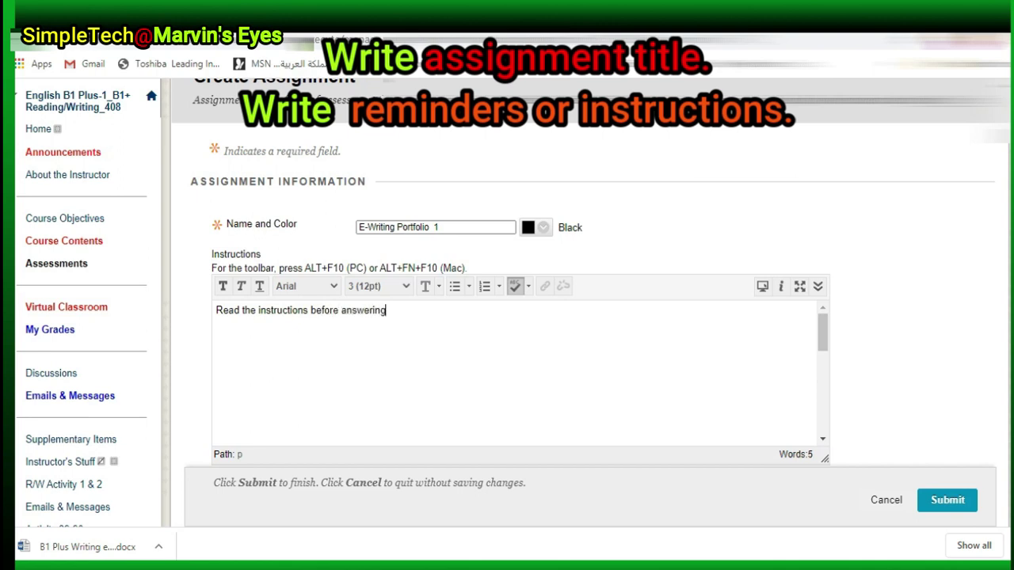
pyautogui.write('g')
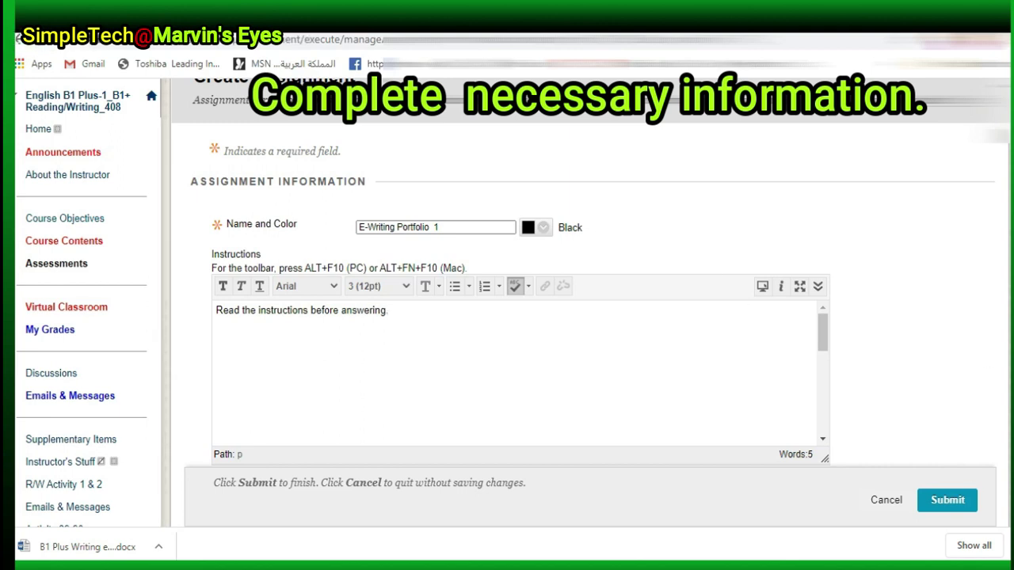
# - Attach the local file "B1+ Writing_e-Portfolio_1_Guidelines (403)" to the assignment
pyautogui.scroll(-3, 475, 317)
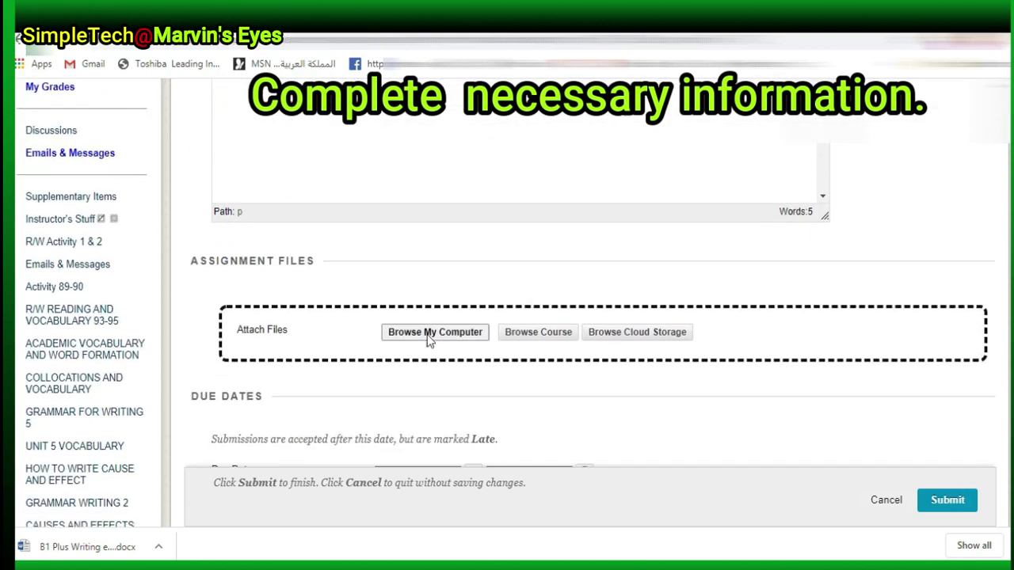
pyautogui.click(430, 335)
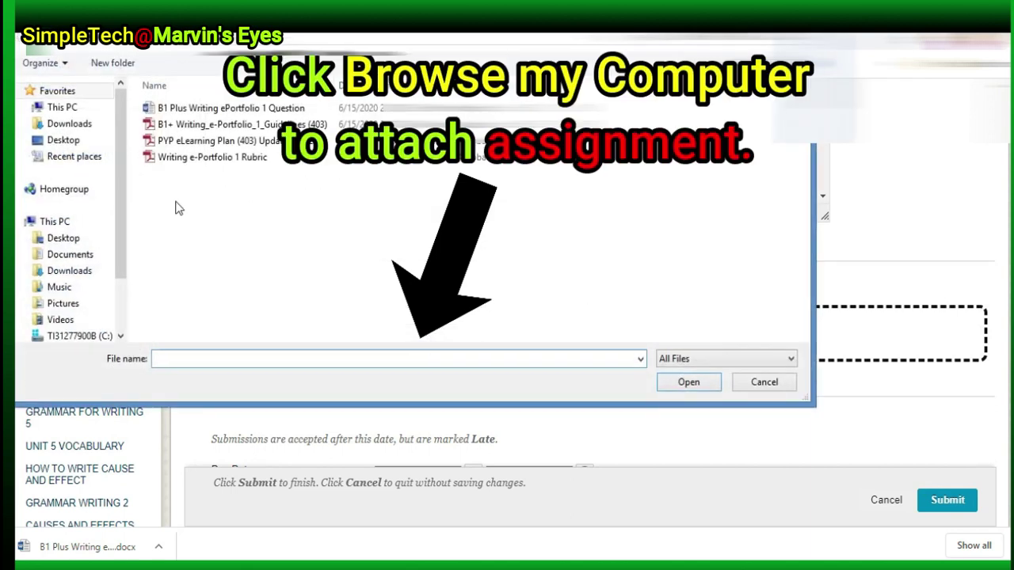
pyautogui.click(176, 131)
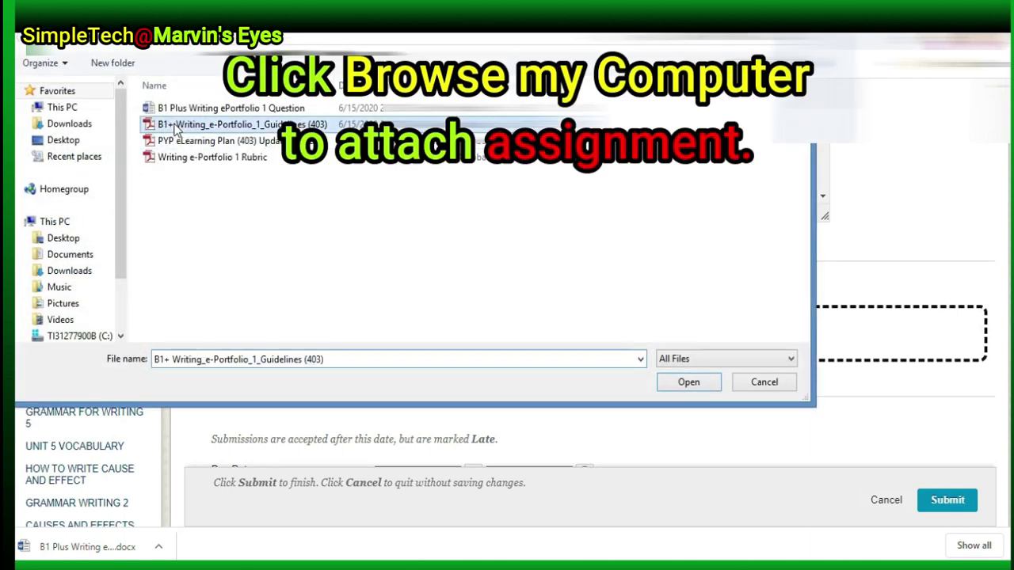
pyautogui.click(686, 385)
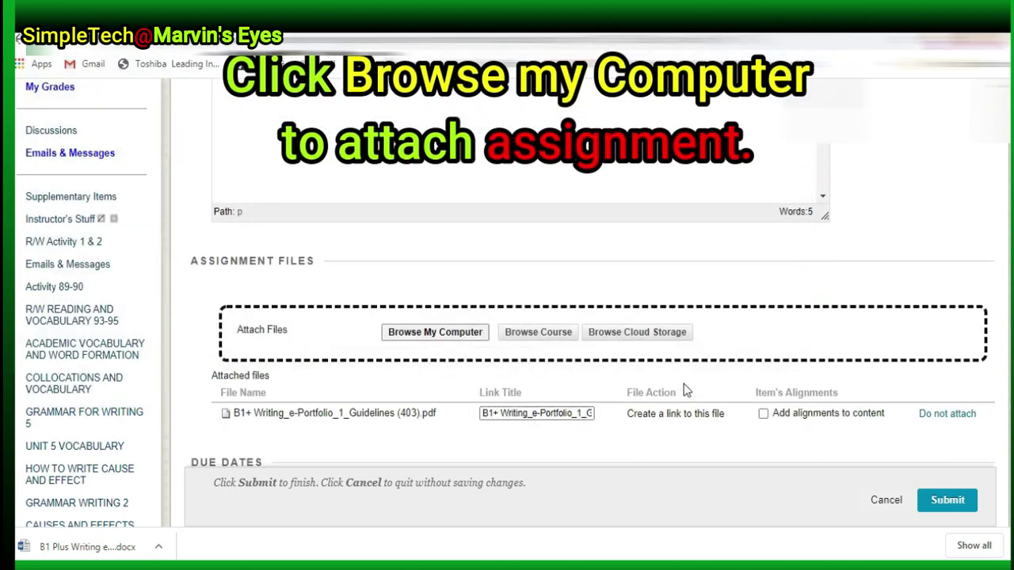
# - Set the assignment's points possible to 30
pyautogui.scroll(-3, 513, 304)
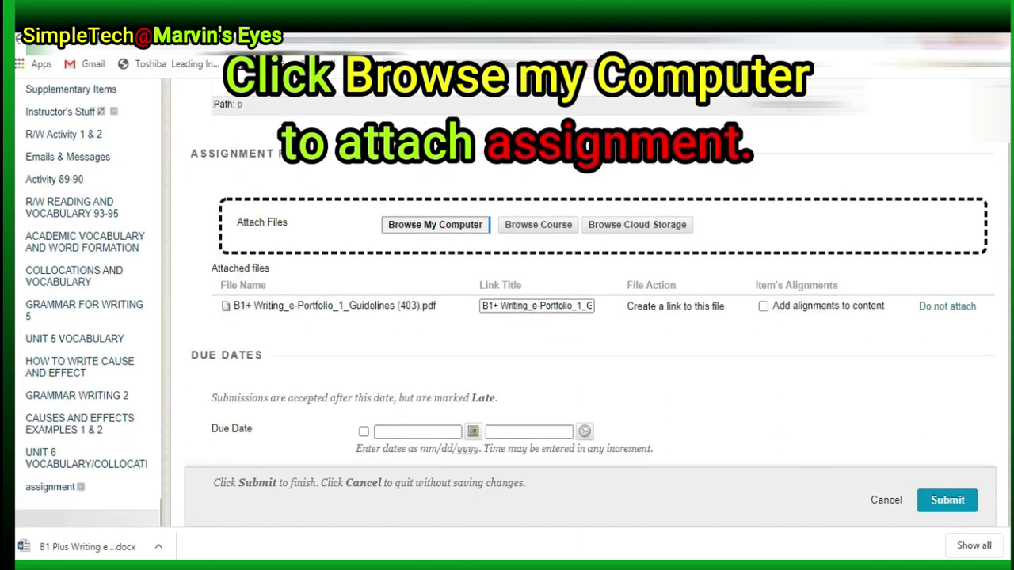
pyautogui.scroll(4, 506, 304)
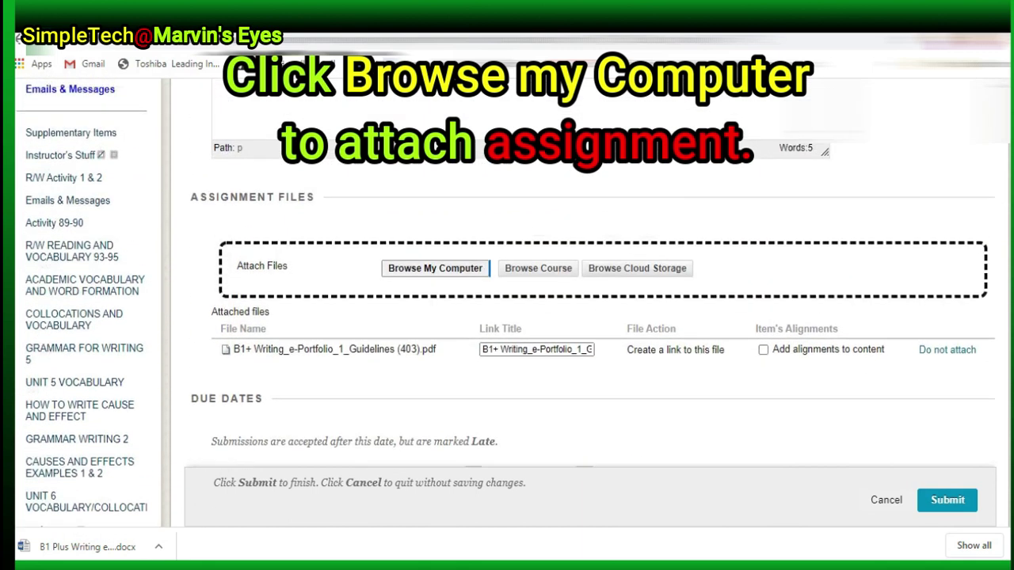
pyautogui.scroll(-2, 507, 304)
pyautogui.scroll(-3, 410, 346)
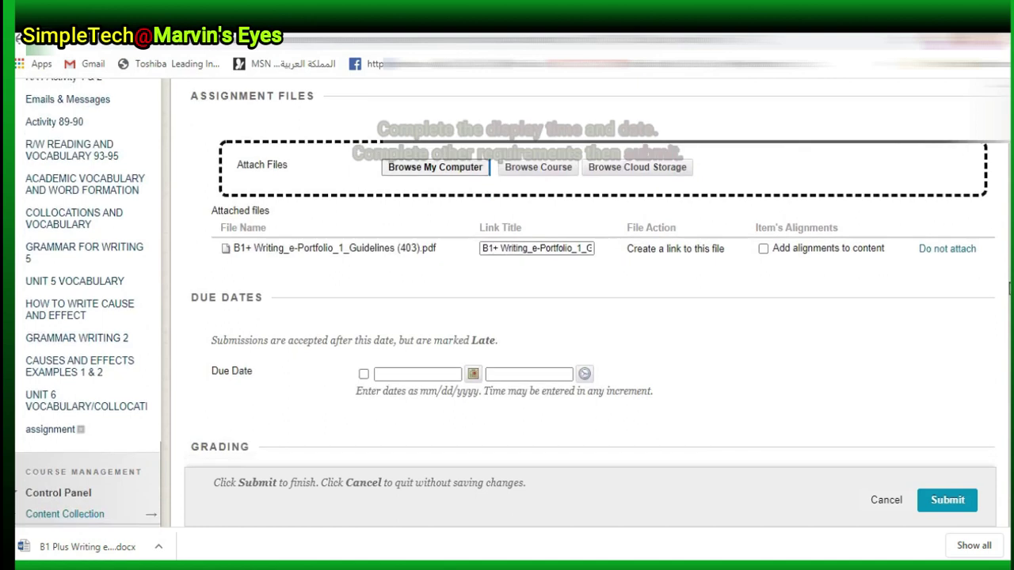
pyautogui.click(396, 353)
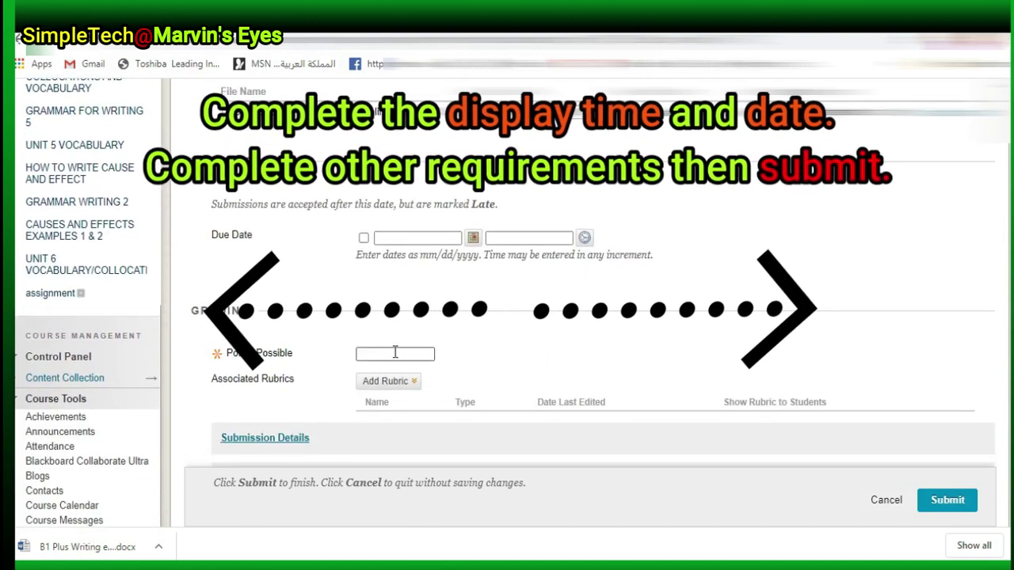
pyautogui.write('30')
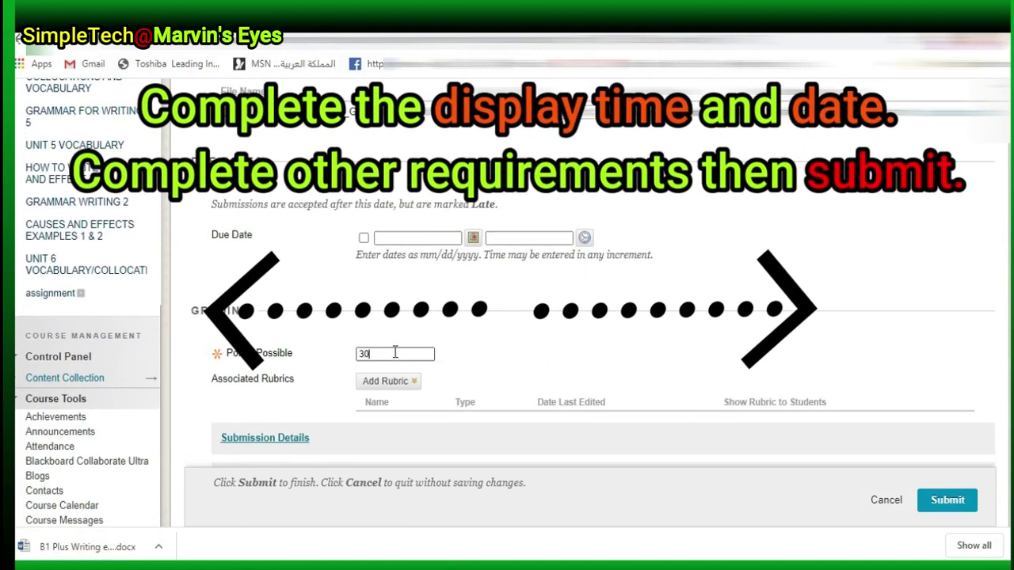
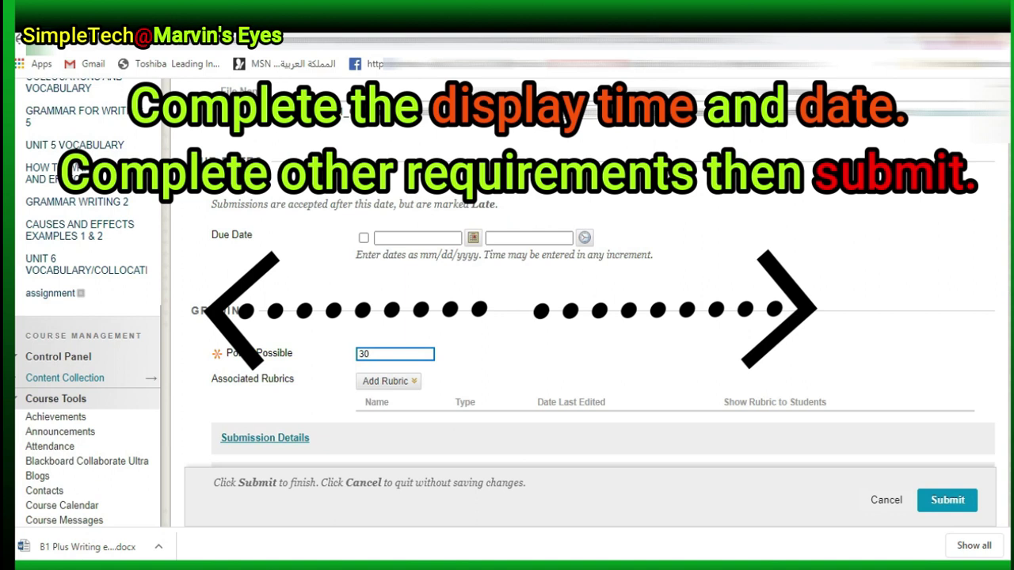
# - Examine the rubric options and the Display After and Display Until calendars without picking any dates
pyautogui.scroll(-3, 258, 212)
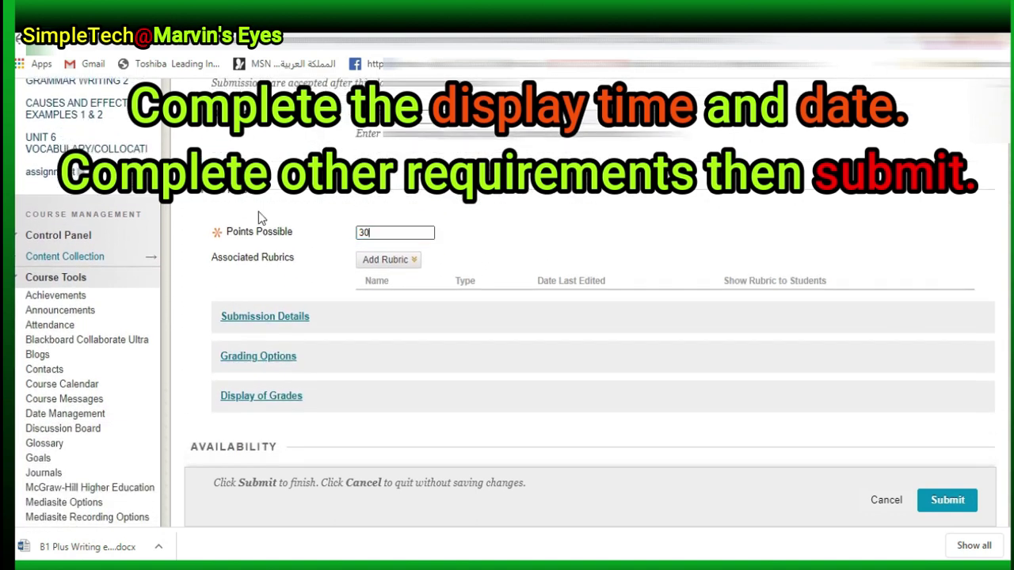
pyautogui.click(388, 260)
pyautogui.scroll(-3, 894, 378)
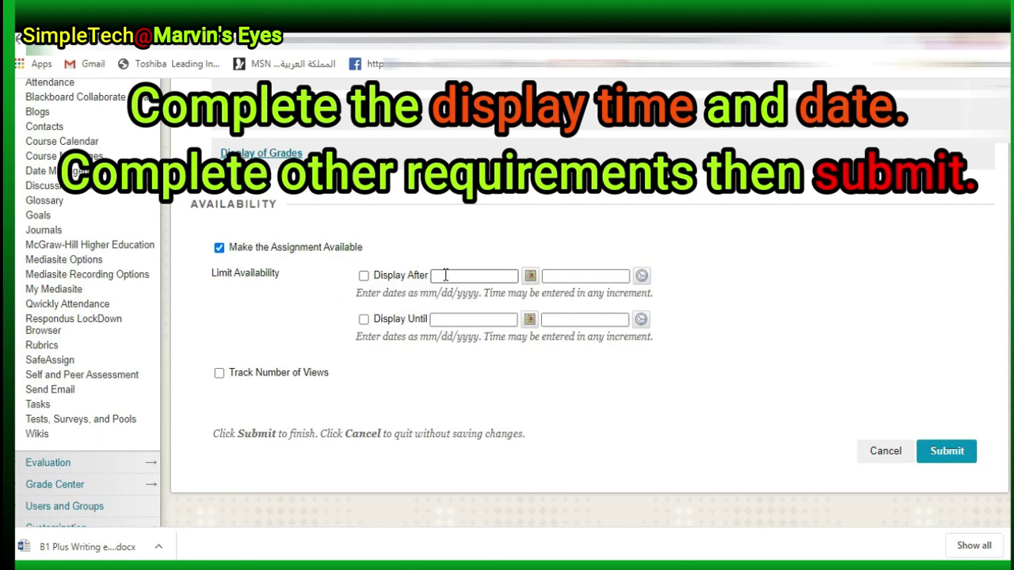
pyautogui.click(530, 277)
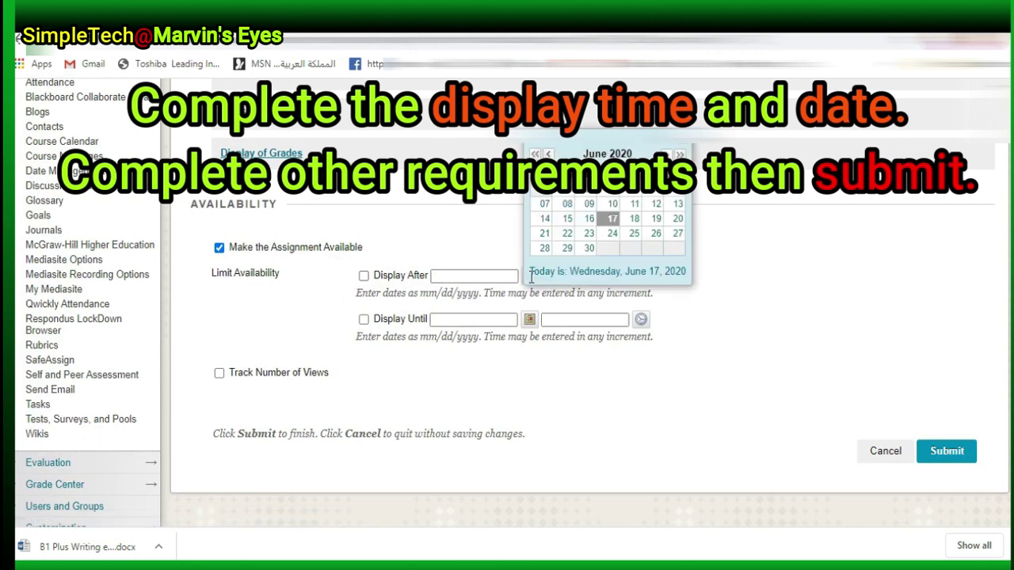
pyautogui.click(530, 320)
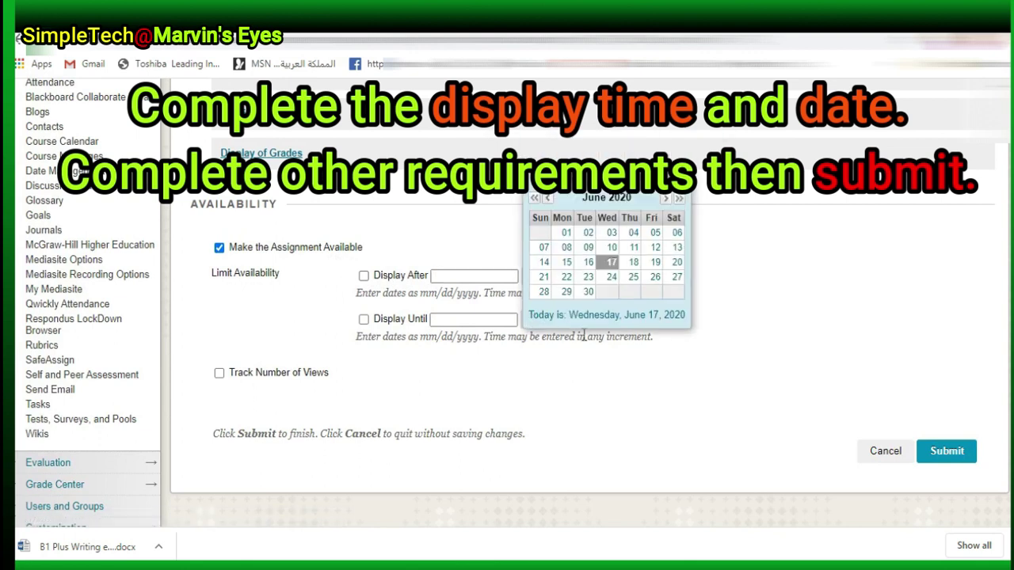
pyautogui.click(966, 326)
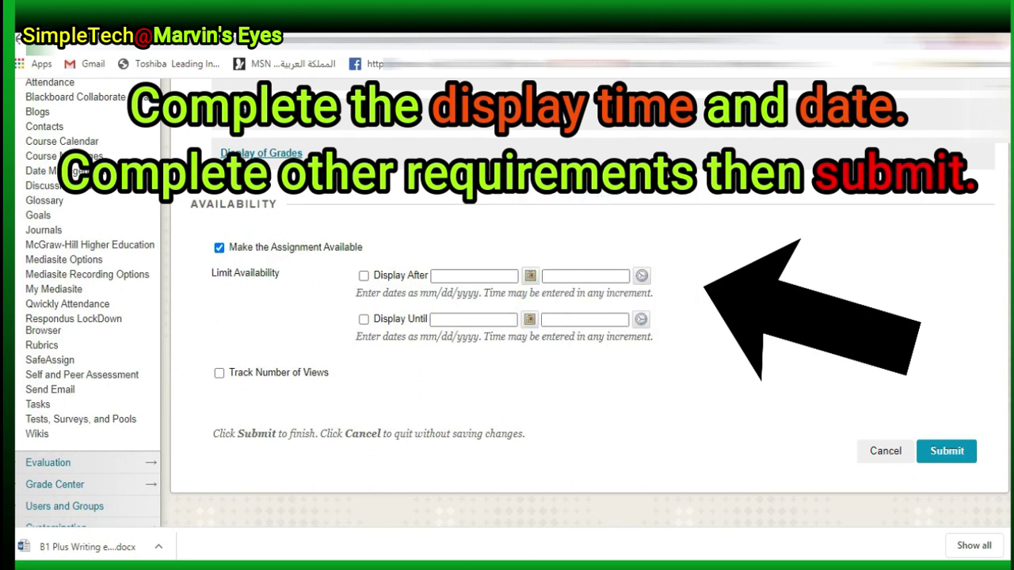
# - Review the completed assignment form and submit it
pyautogui.scroll(1, 80, 172)
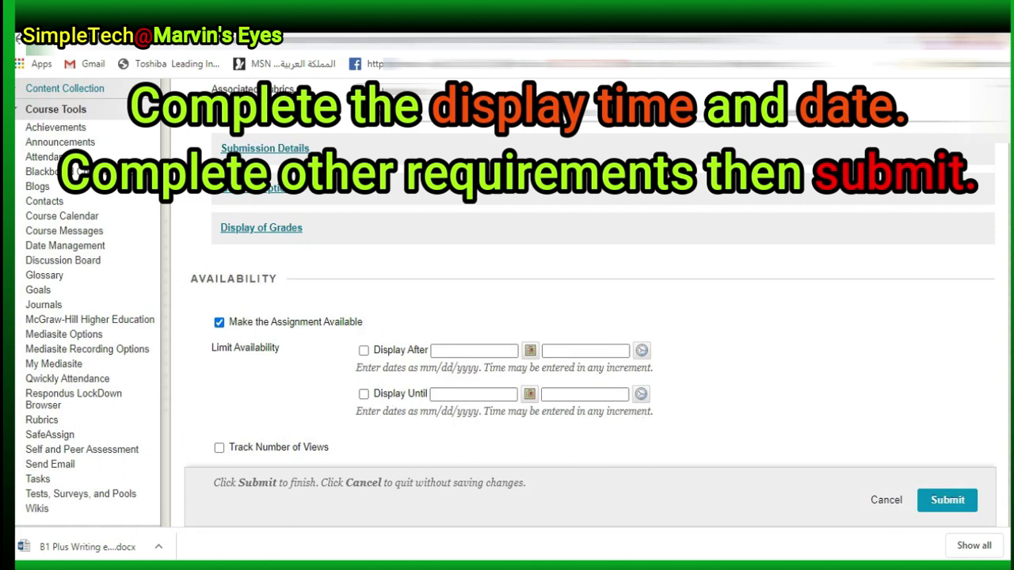
pyautogui.scroll(10, 512, 303)
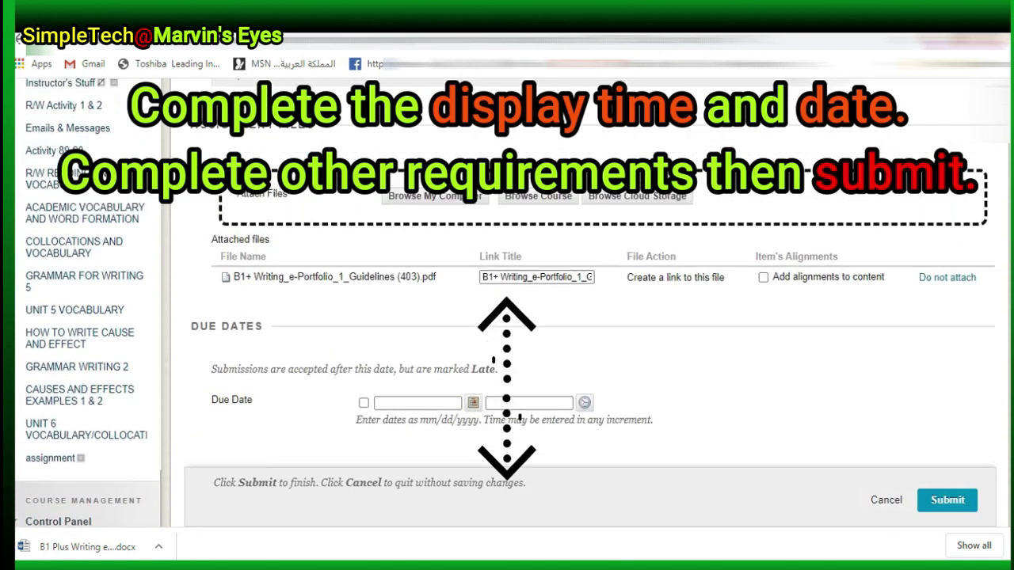
pyautogui.scroll(8, 512, 304)
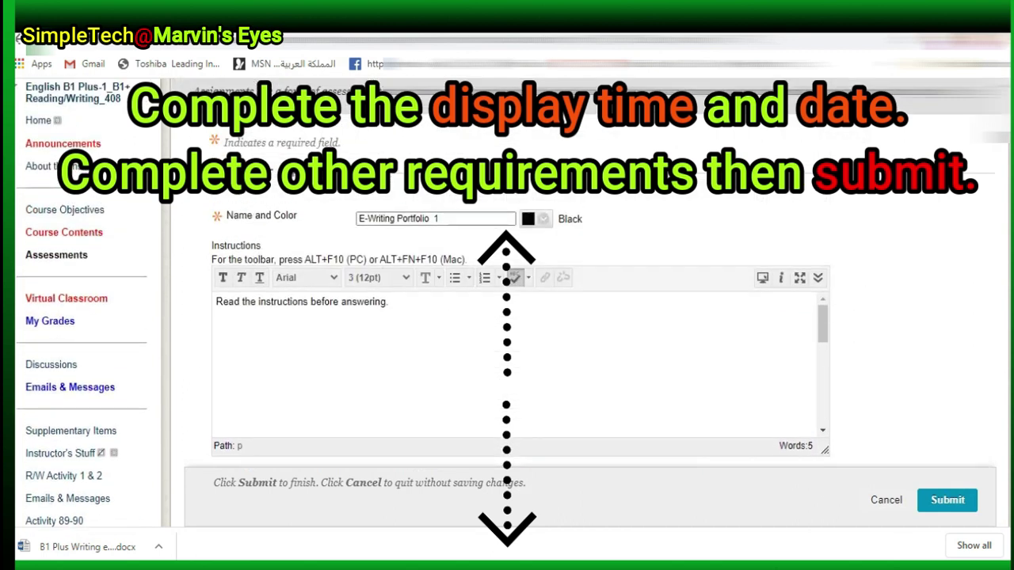
pyautogui.scroll(2, 512, 304)
pyautogui.scroll(-2, 512, 303)
pyautogui.scroll(-7, 973, 459)
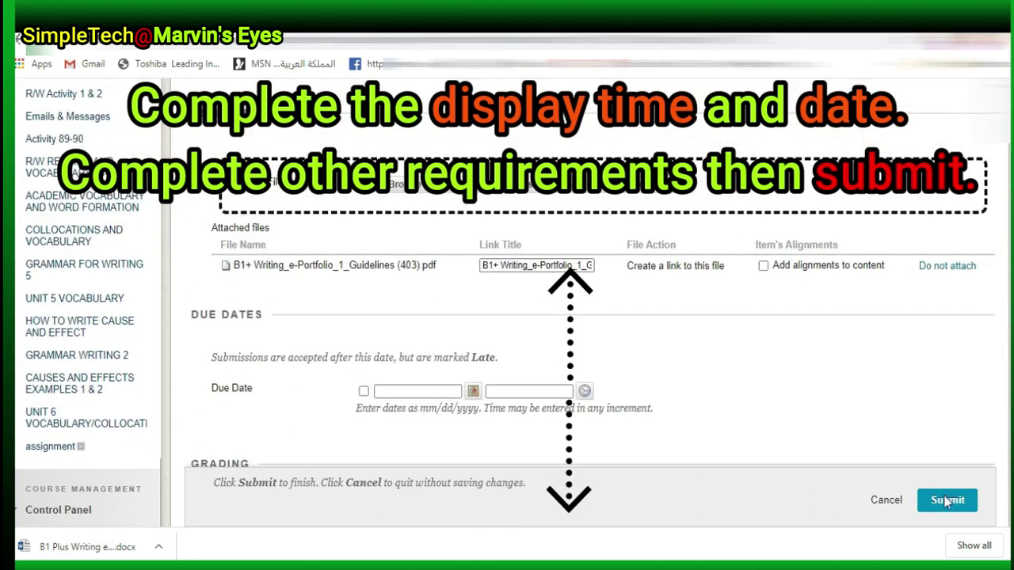
pyautogui.click(947, 500)
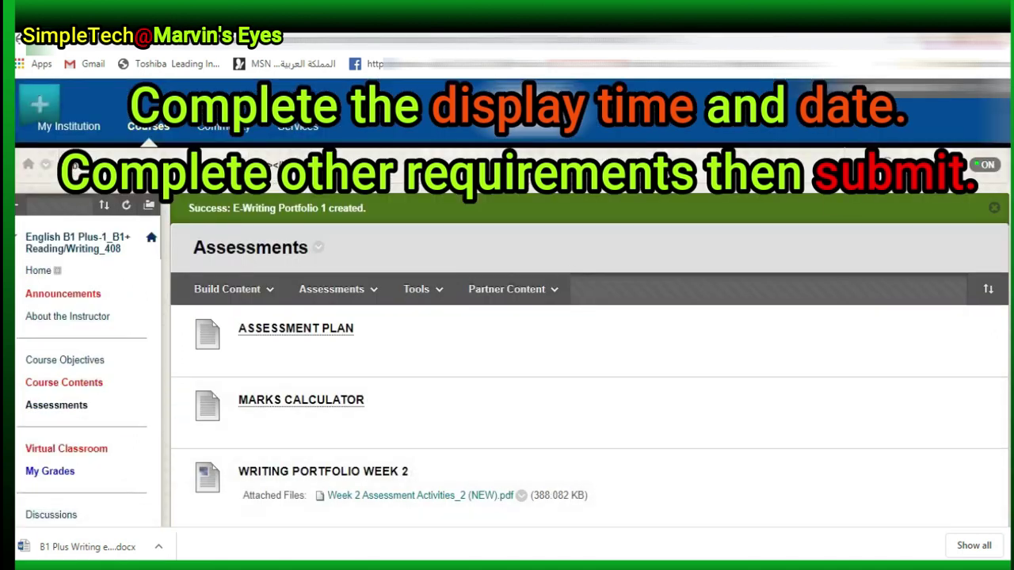
# - Check the E-Writing Portfolio 1 assignment in the Assessments area, both in the instructor view and in the student preview
pyautogui.scroll(-3, 524, 342)
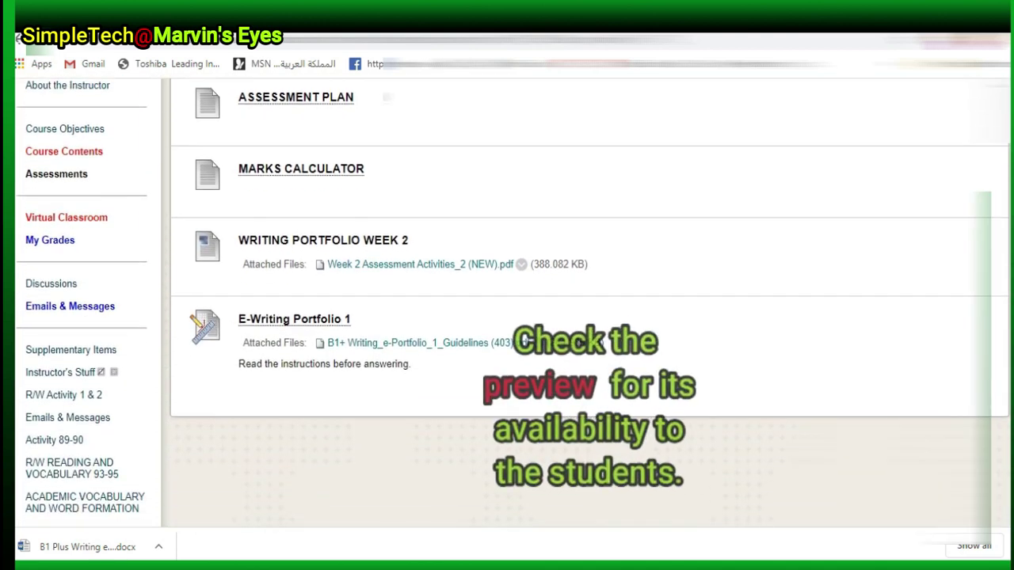
pyautogui.scroll(3, 524, 342)
pyautogui.click(48, 190)
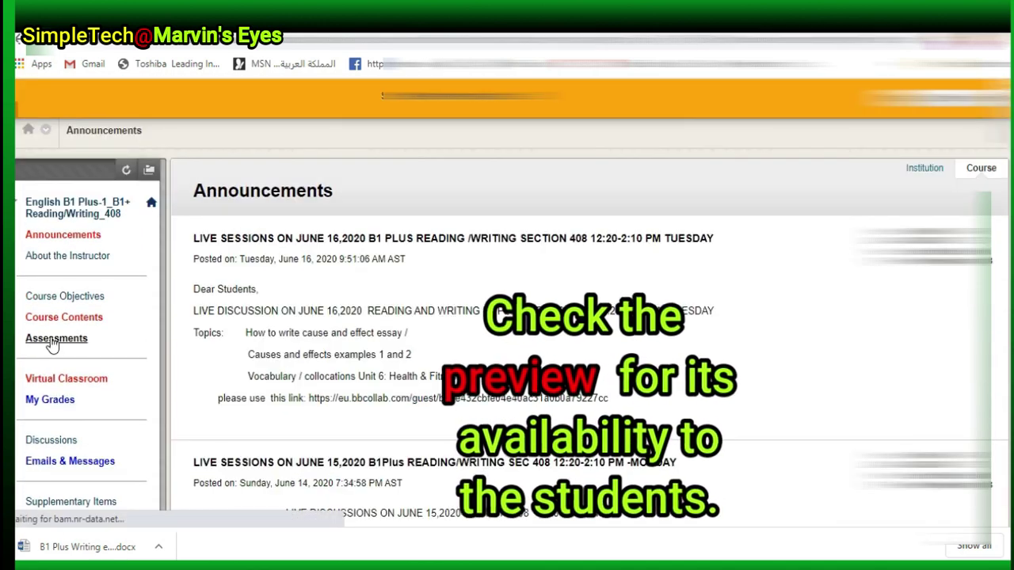
pyautogui.click(52, 338)
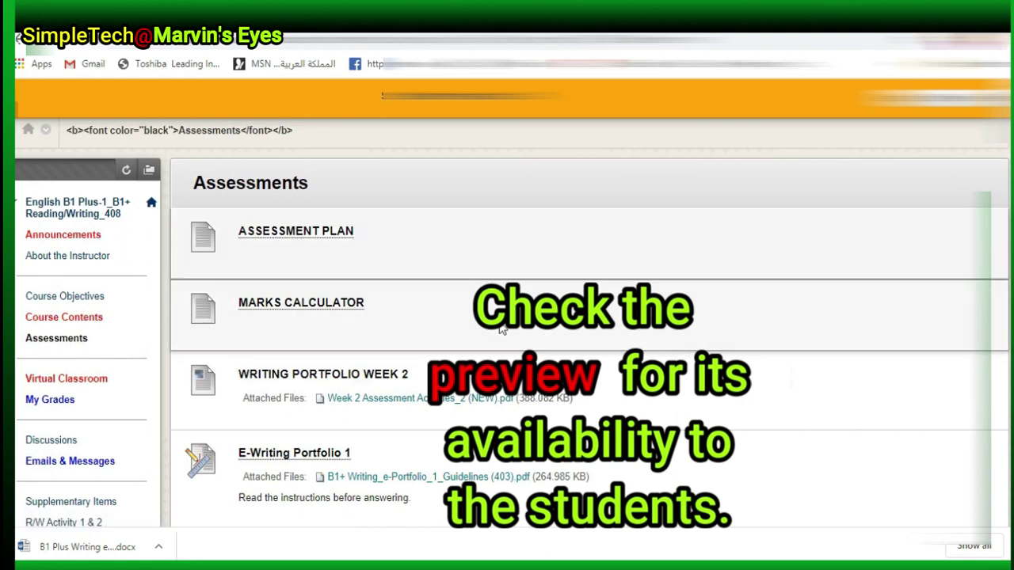
pyautogui.scroll(-2, 501, 329)
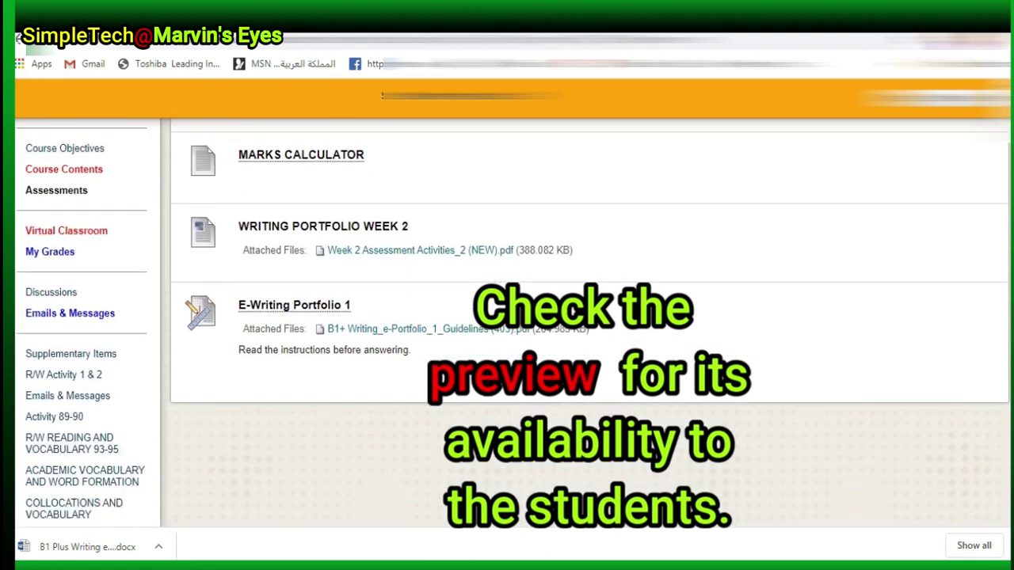
pyautogui.scroll(2, 665, 425)
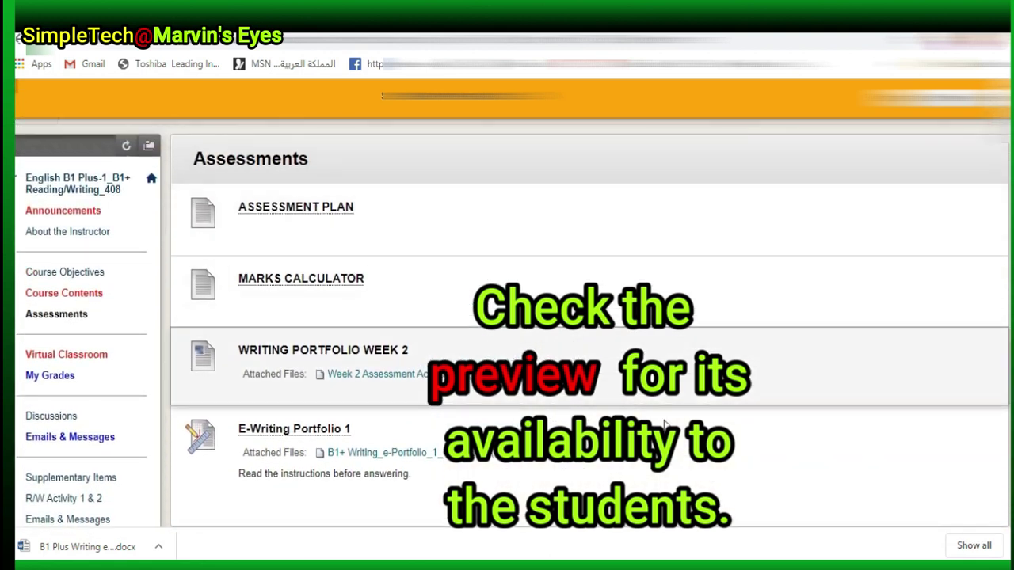